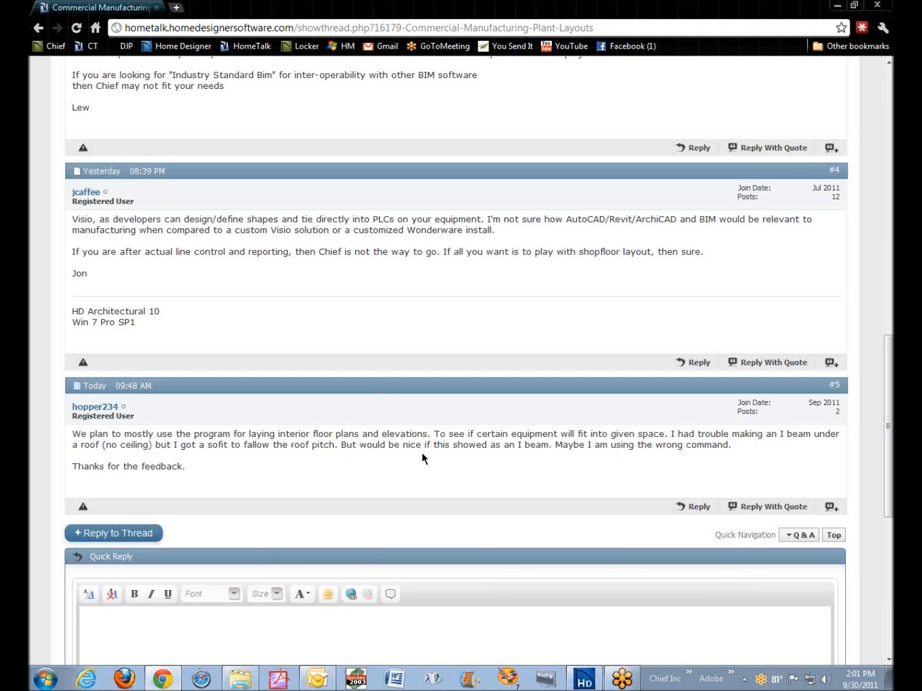
Switch from the forum page to Home Designer Pro and create a new plan from the Default Style template in U.S. units.
click(838, 6)
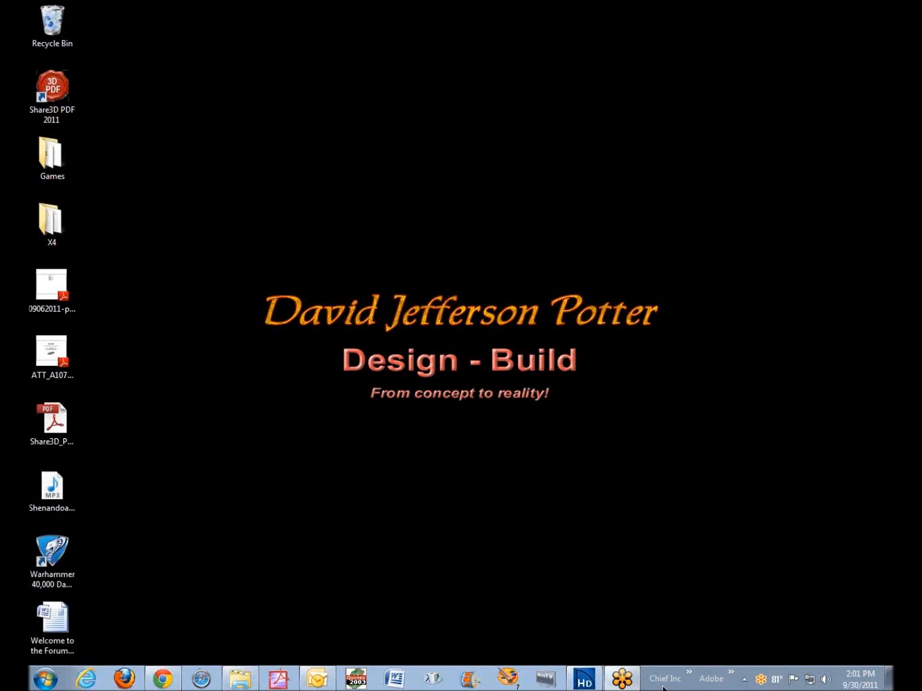
click(592, 682)
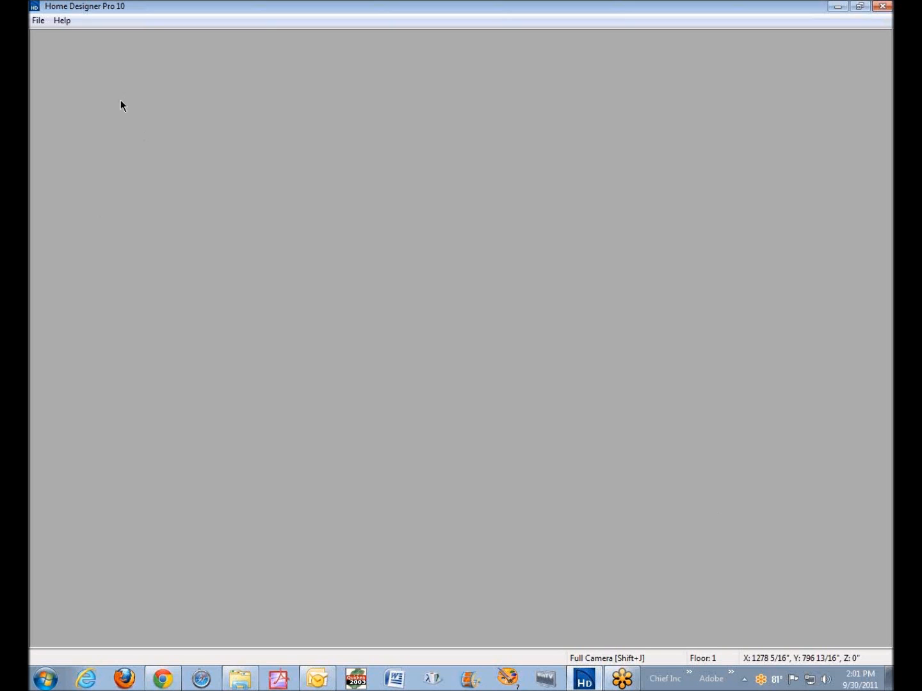
click(39, 19)
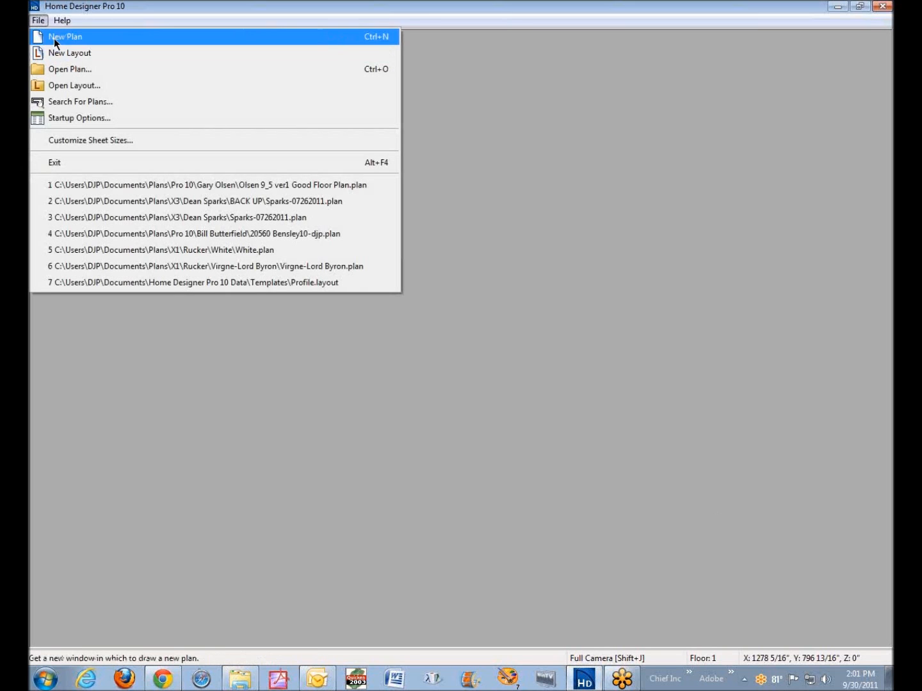
click(53, 36)
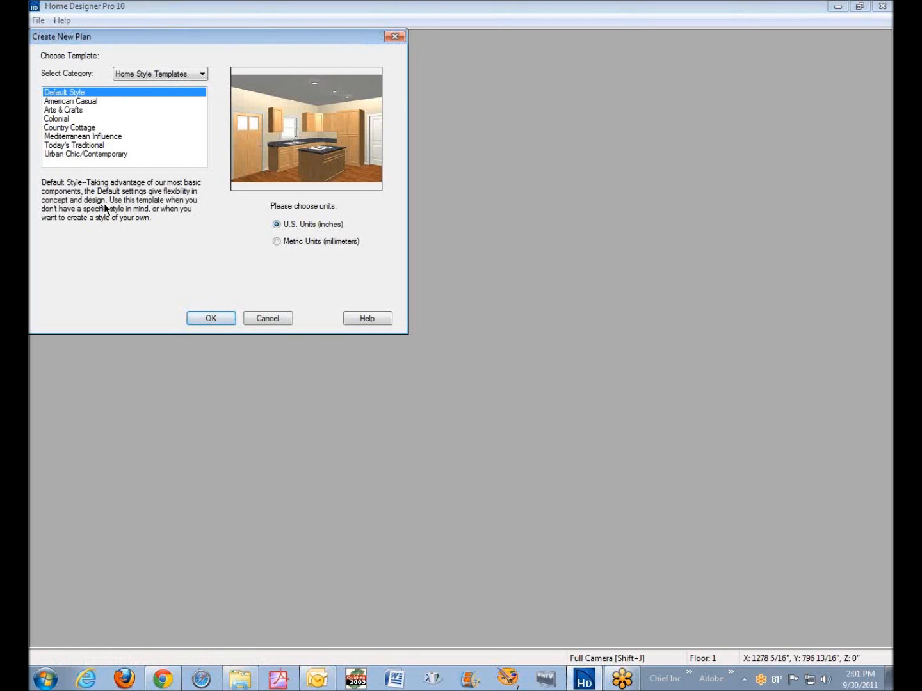
click(208, 317)
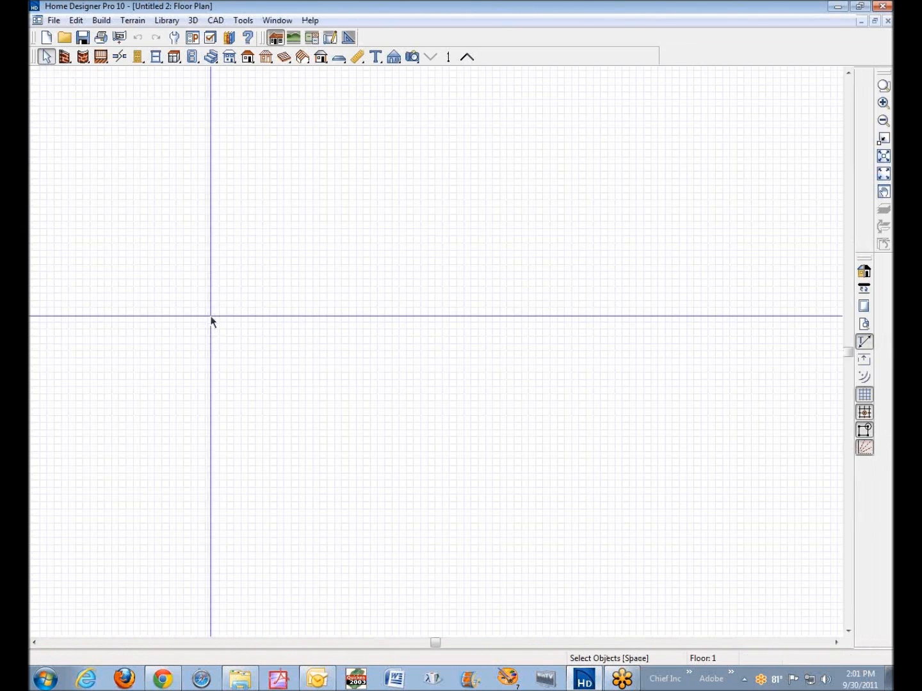
Turn off the grid, grid snaps and Auto Rebuild Roofs, and draw a rectangular roof plane extending about 19 feet from its baseline.
click(865, 395)
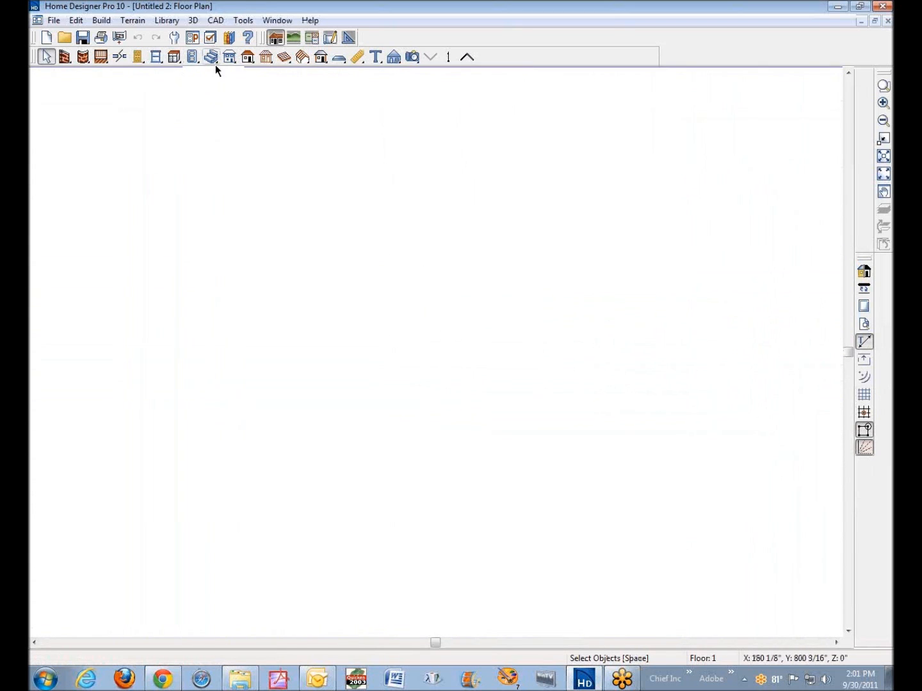
click(248, 58)
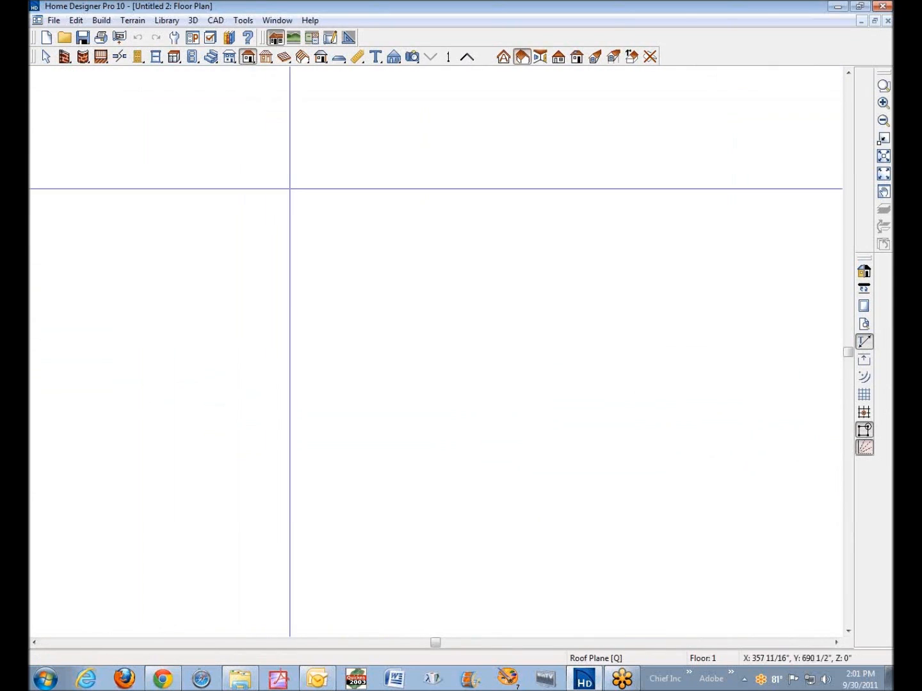
click(285, 191)
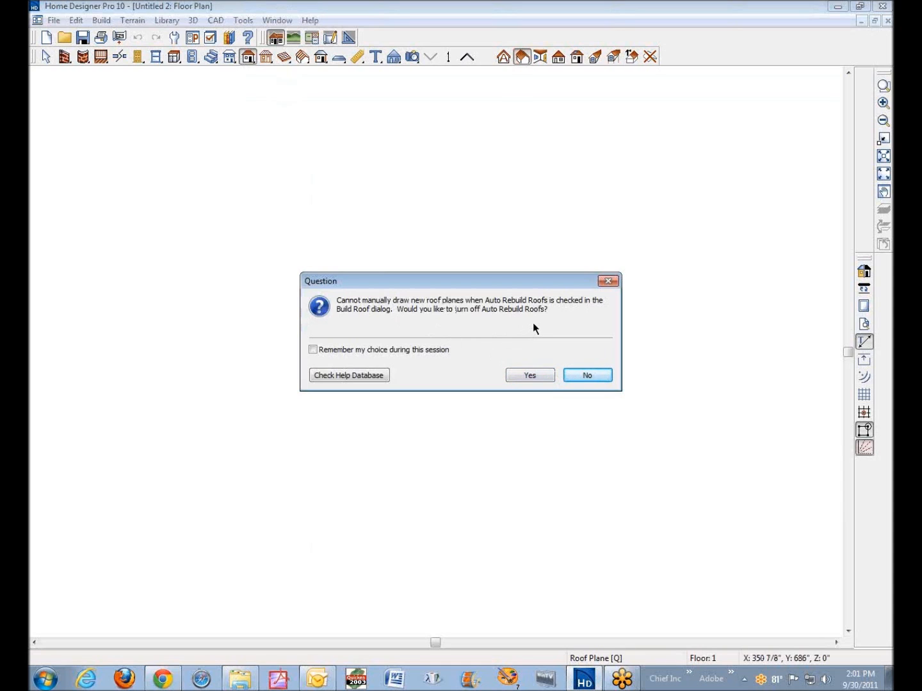
click(544, 374)
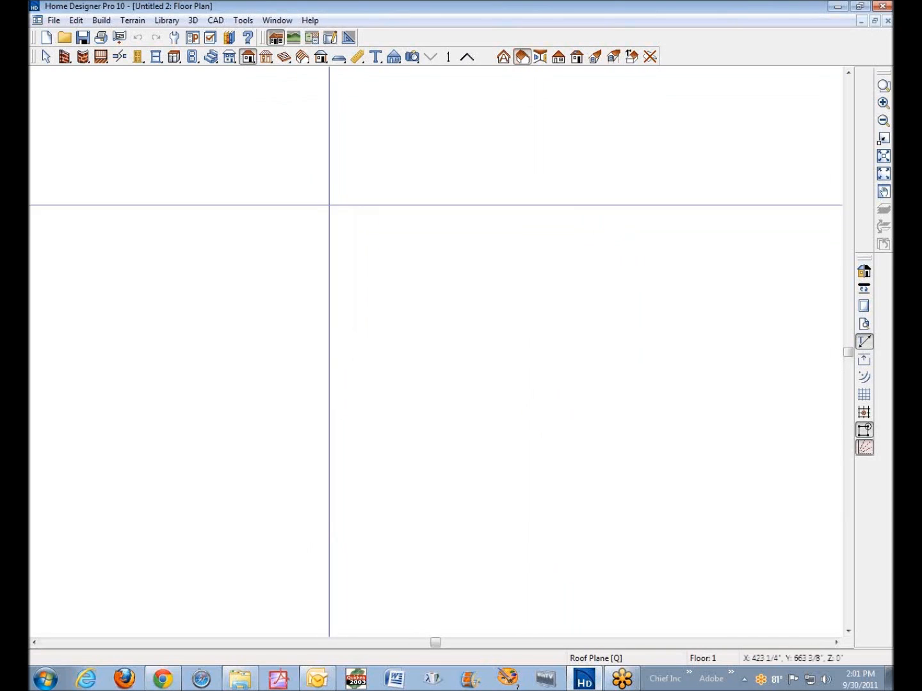
drag(326, 440, 332, 274)
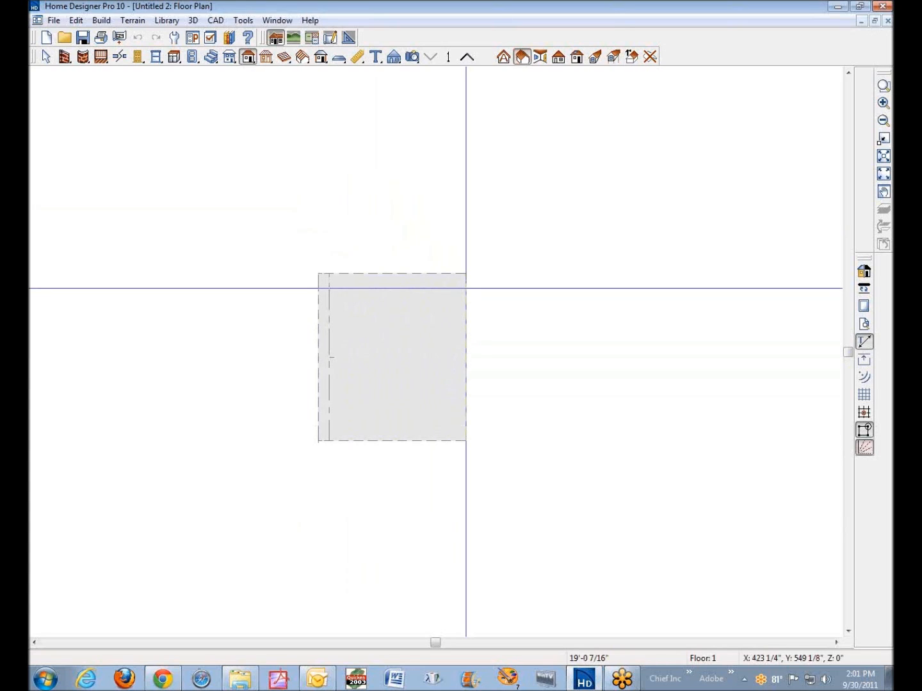
click(465, 288)
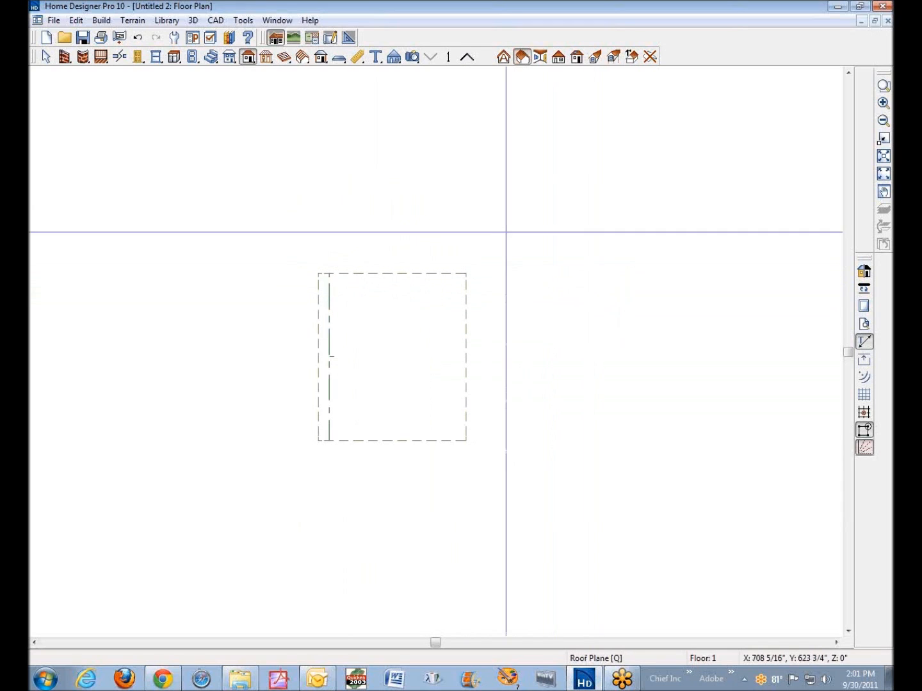
Inspect the roof plane in a Perspective Full Overview and close that view.
click(414, 57)
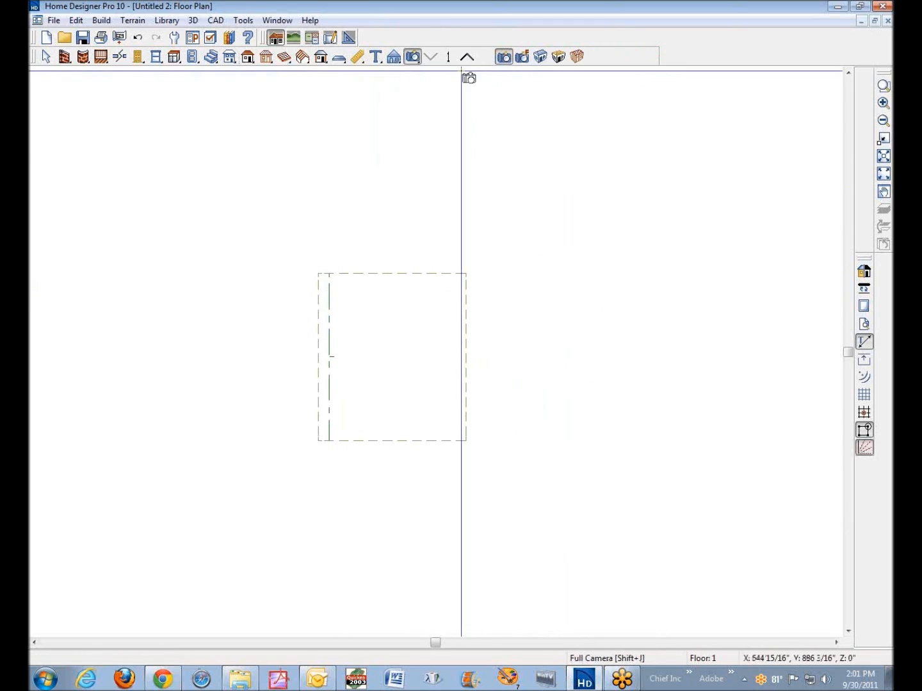
click(539, 57)
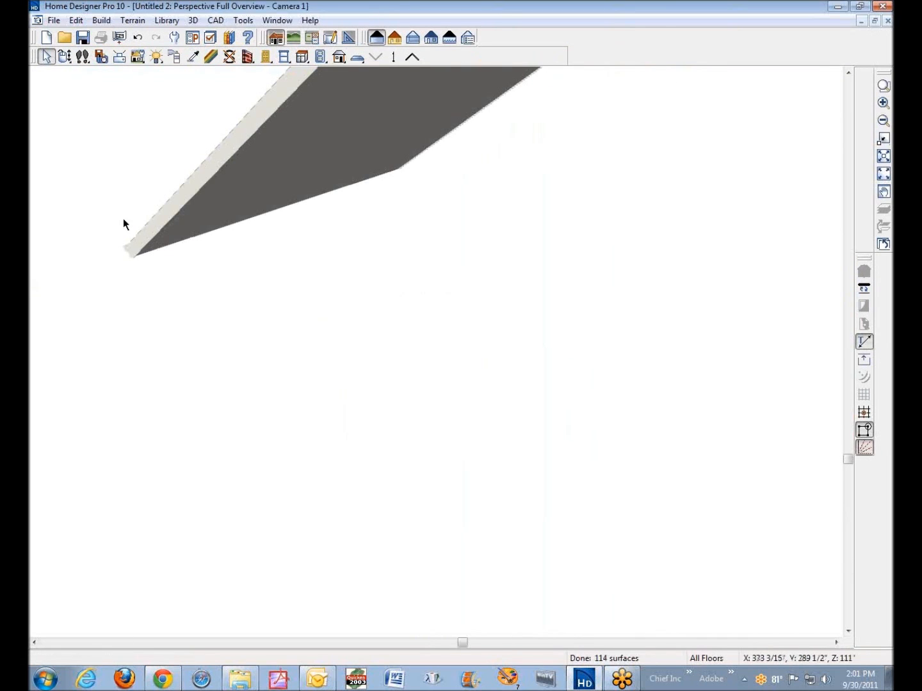
click(889, 21)
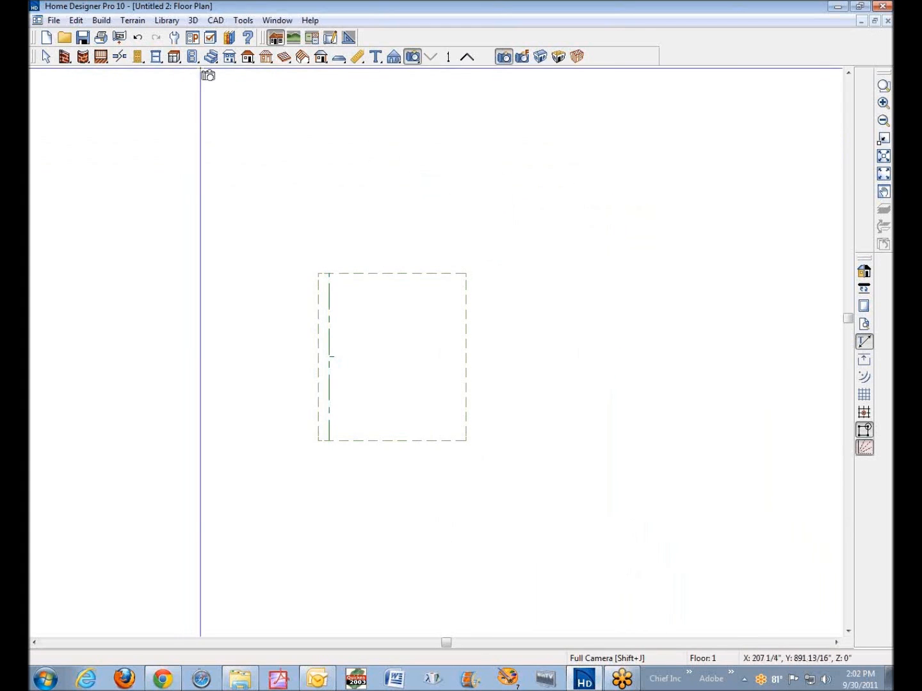
Set the default roof rafter type to Steel-I in the plan's framing defaults.
click(85, 24)
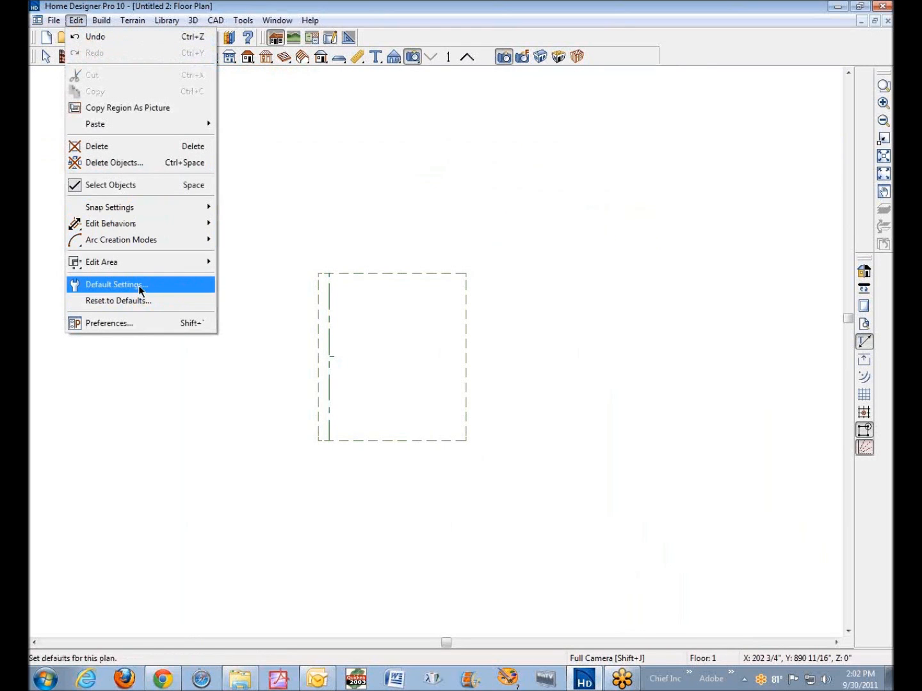
click(138, 284)
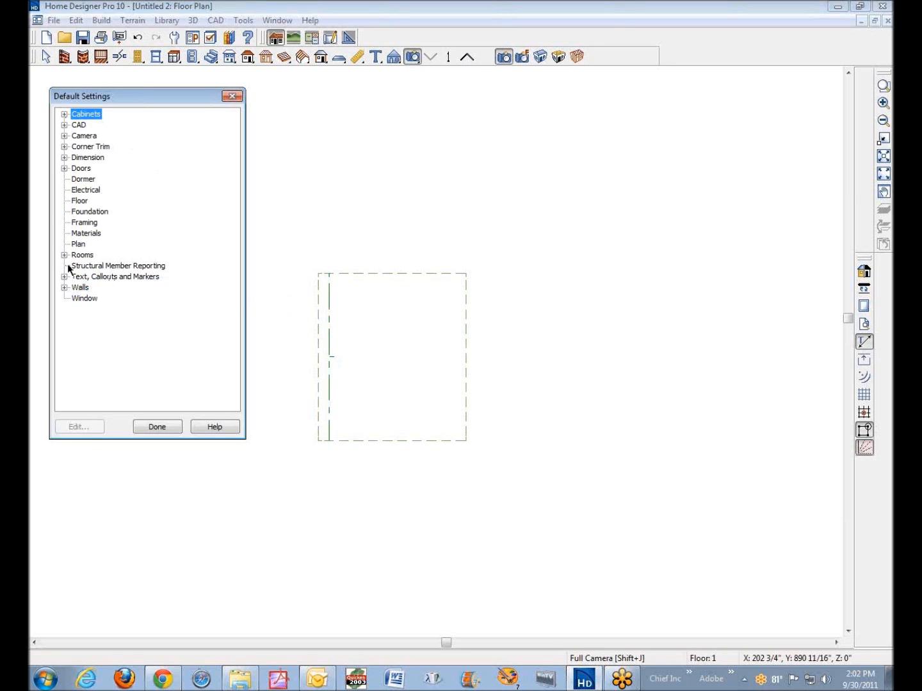
click(84, 221)
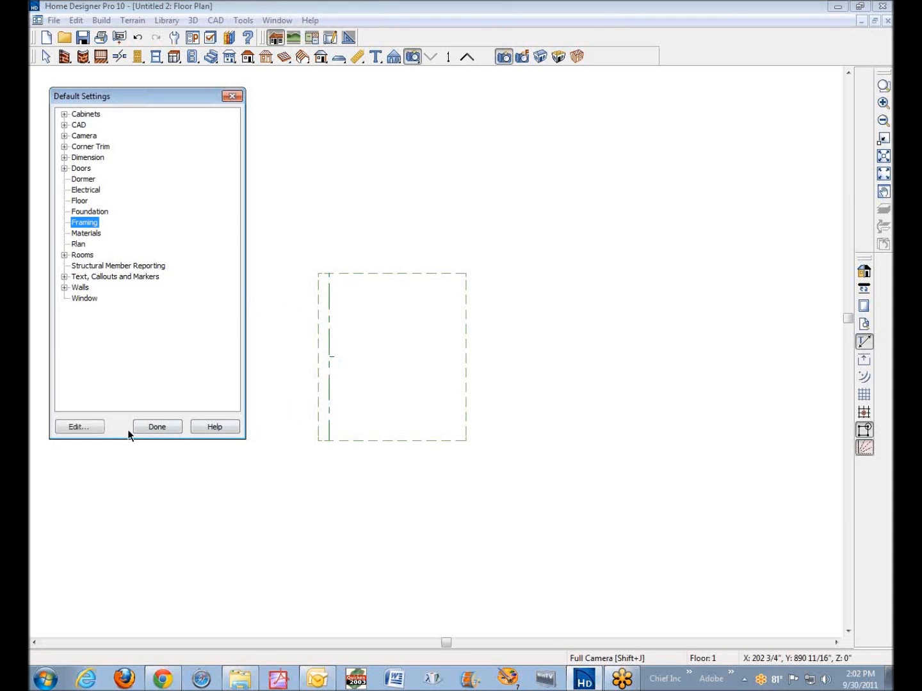
click(99, 430)
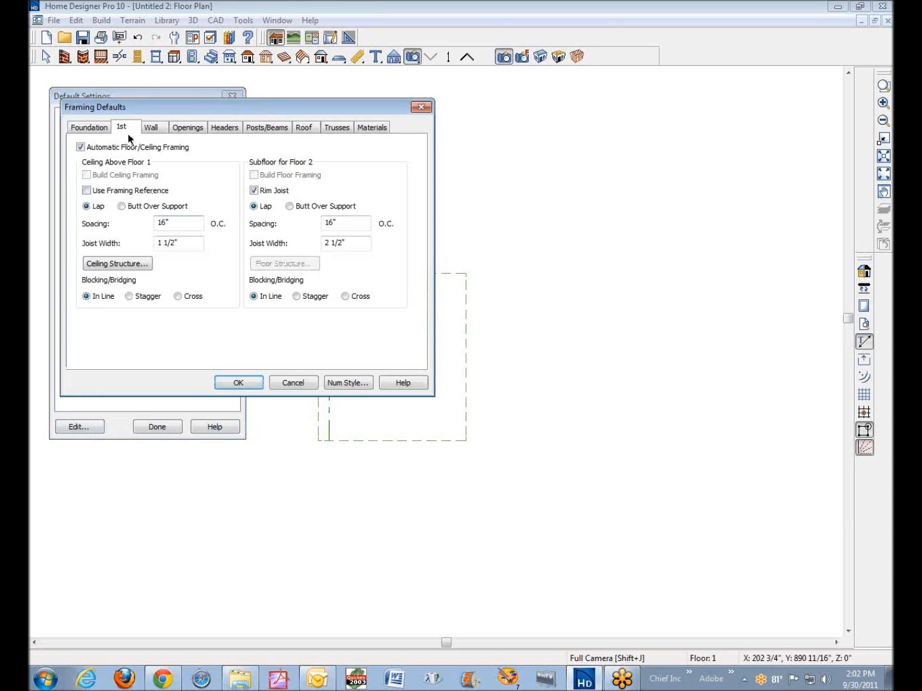
click(304, 130)
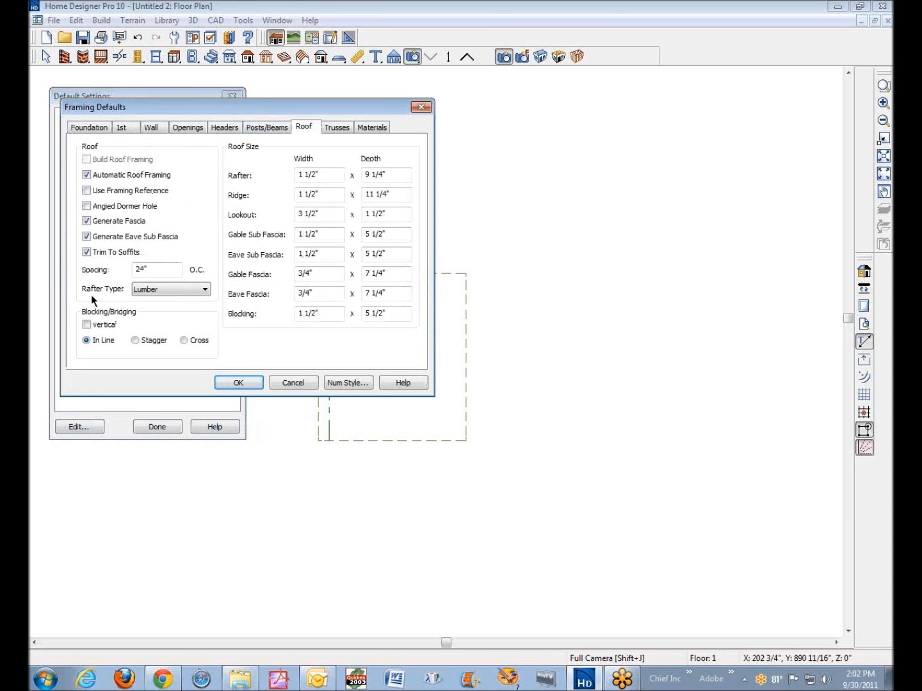
click(177, 290)
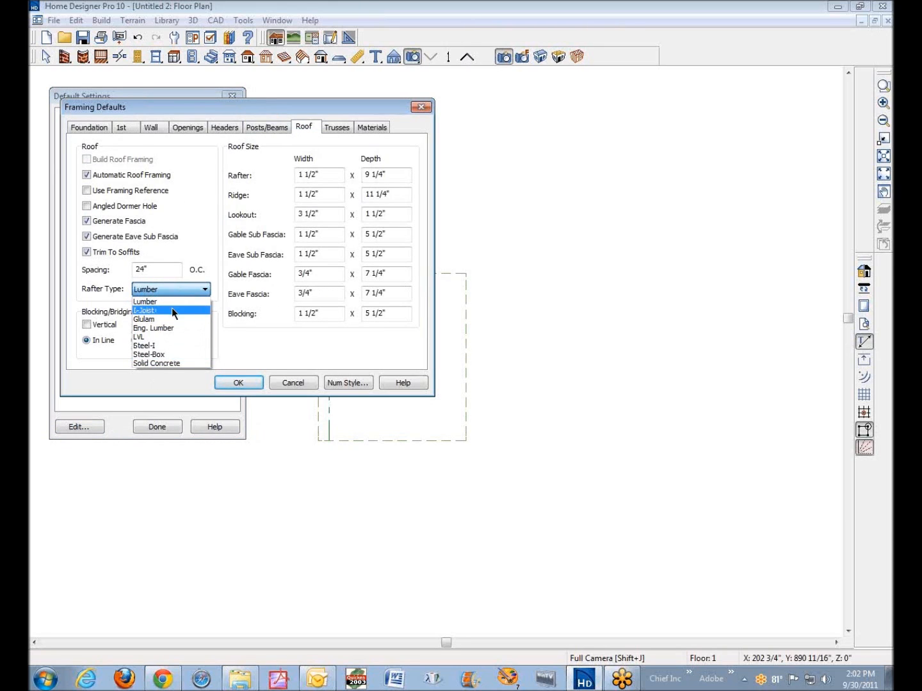
click(158, 344)
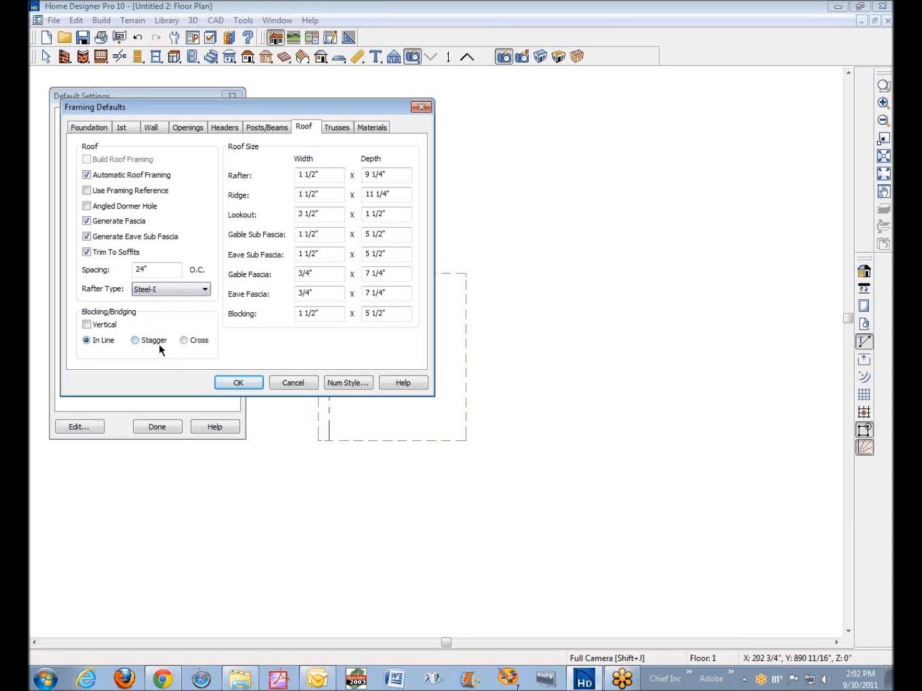
Assign the Stainless Steel Rough library material to rafters in the framing defaults and accept the default settings.
click(371, 128)
click(131, 193)
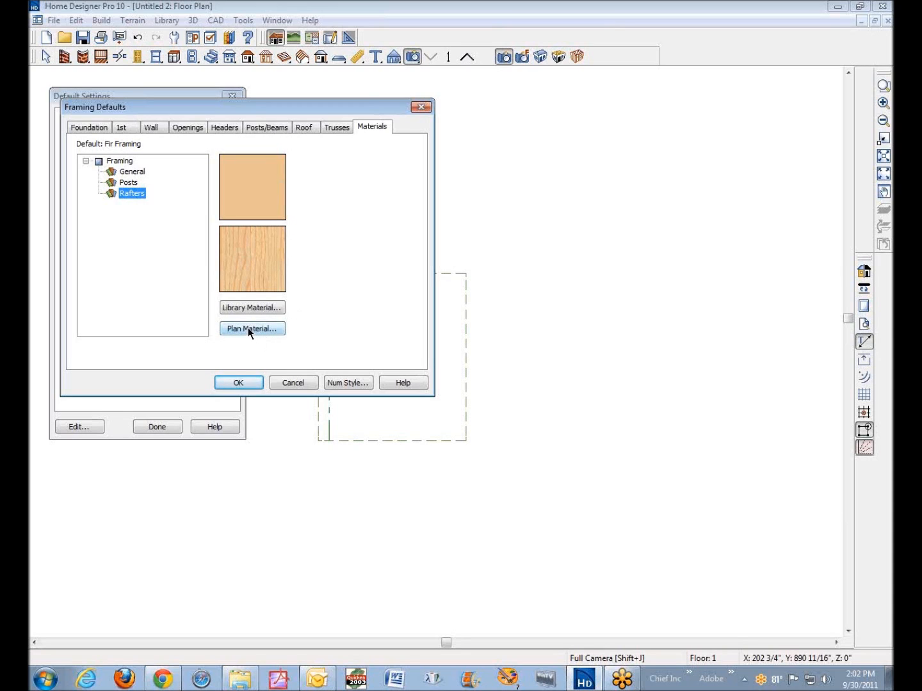
click(256, 307)
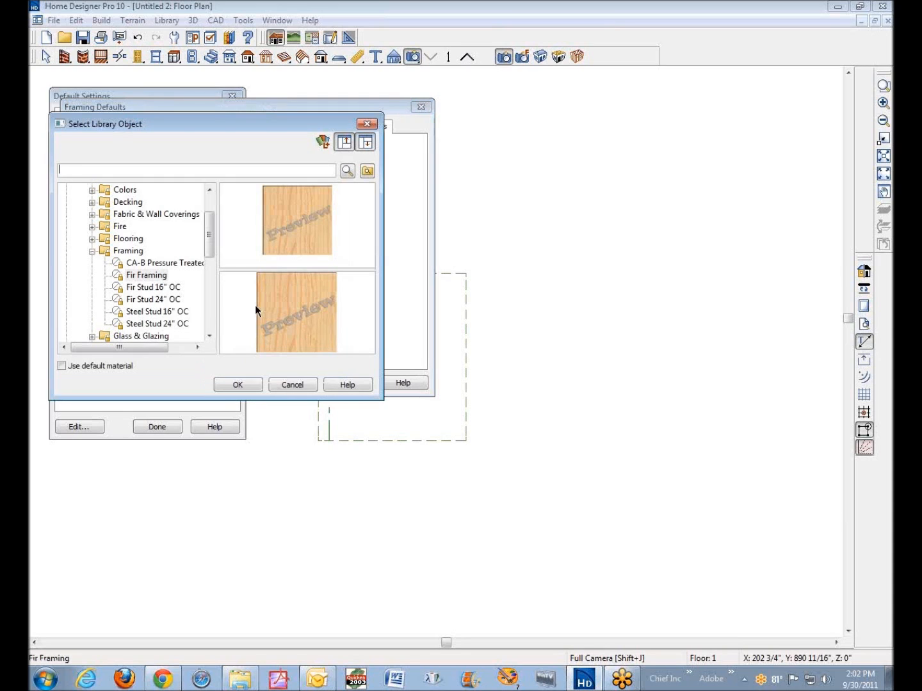
click(92, 252)
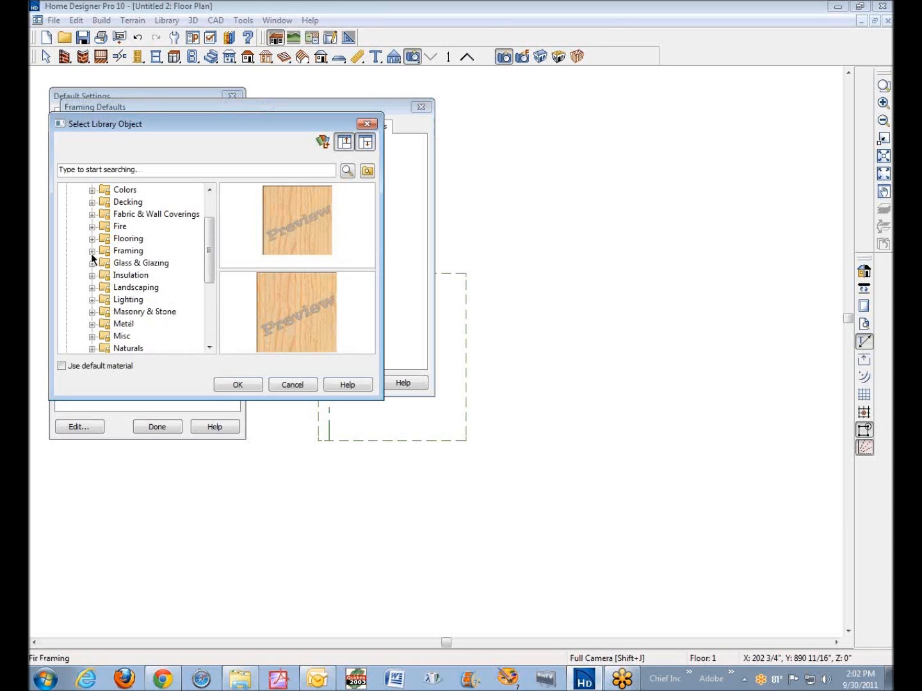
click(91, 325)
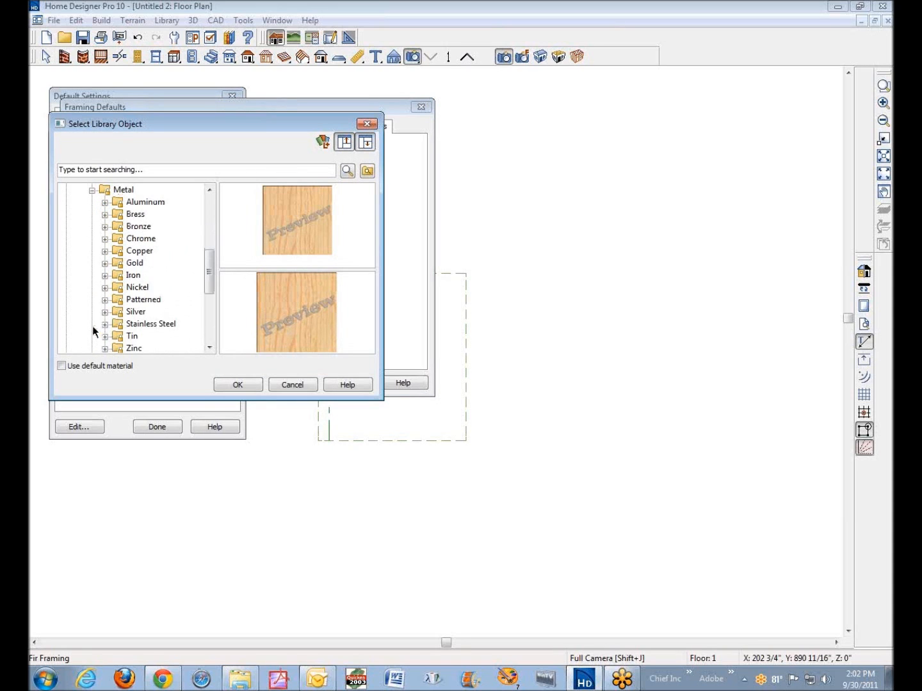
click(106, 324)
click(173, 324)
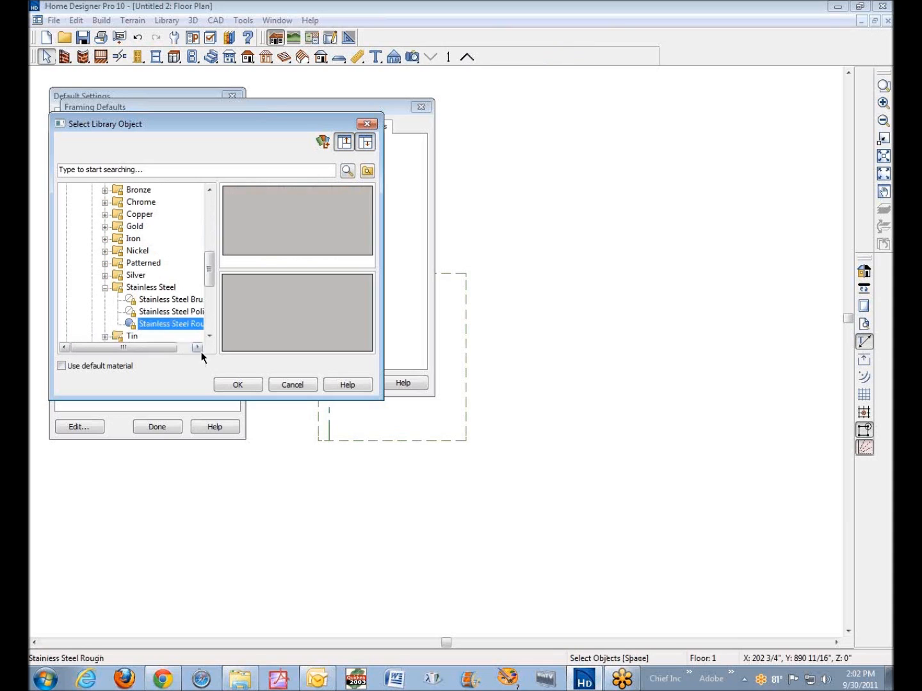
click(226, 383)
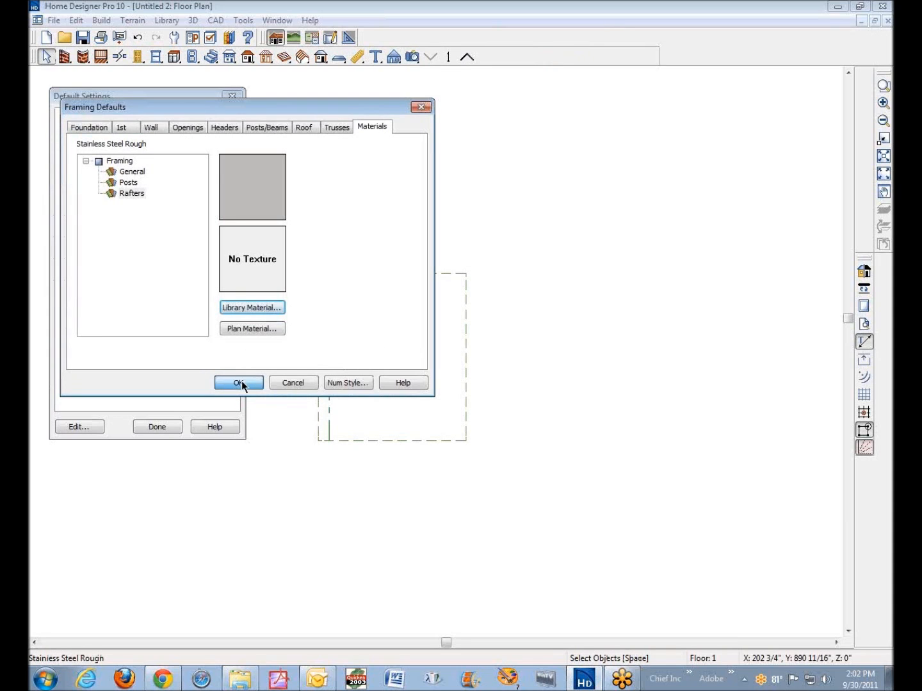
click(241, 382)
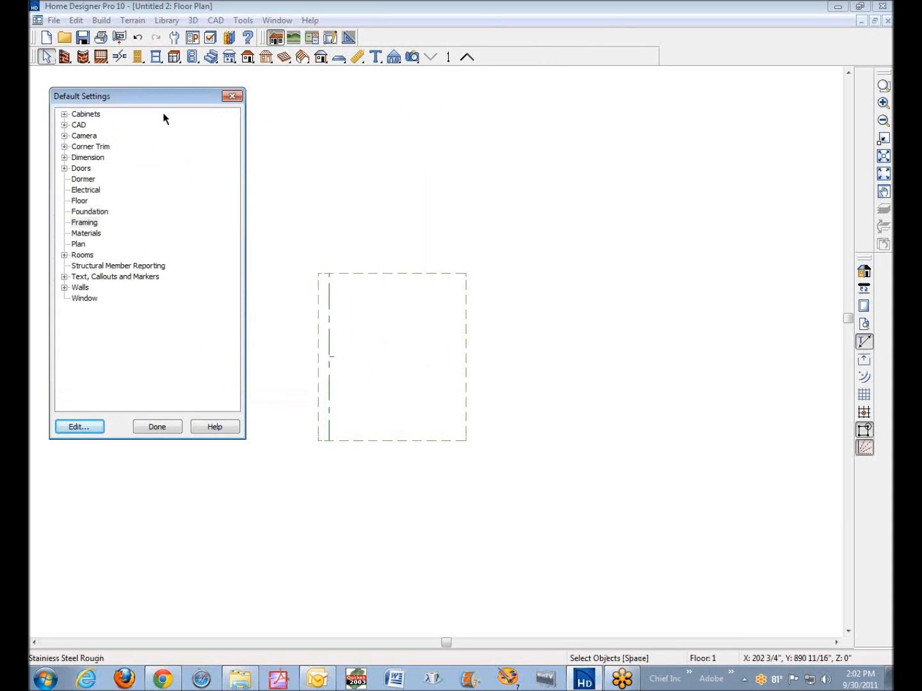
click(160, 430)
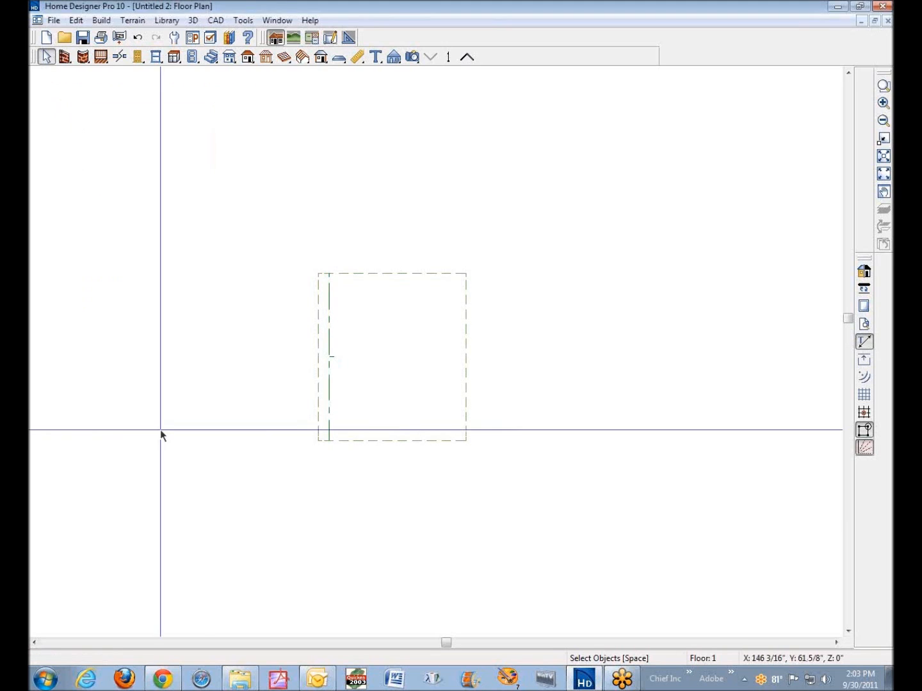
Draw a rafter about 19 feet long across the roof plane from its baseline to the opposite edge, displaying the "Framing, Roof" layer.
click(100, 20)
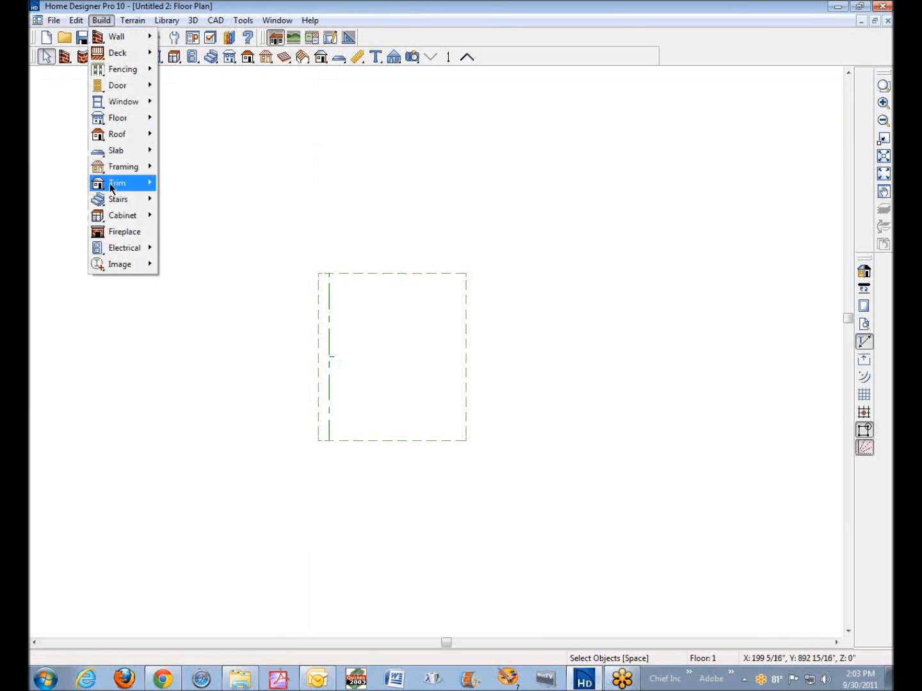
mouse_move(121, 168)
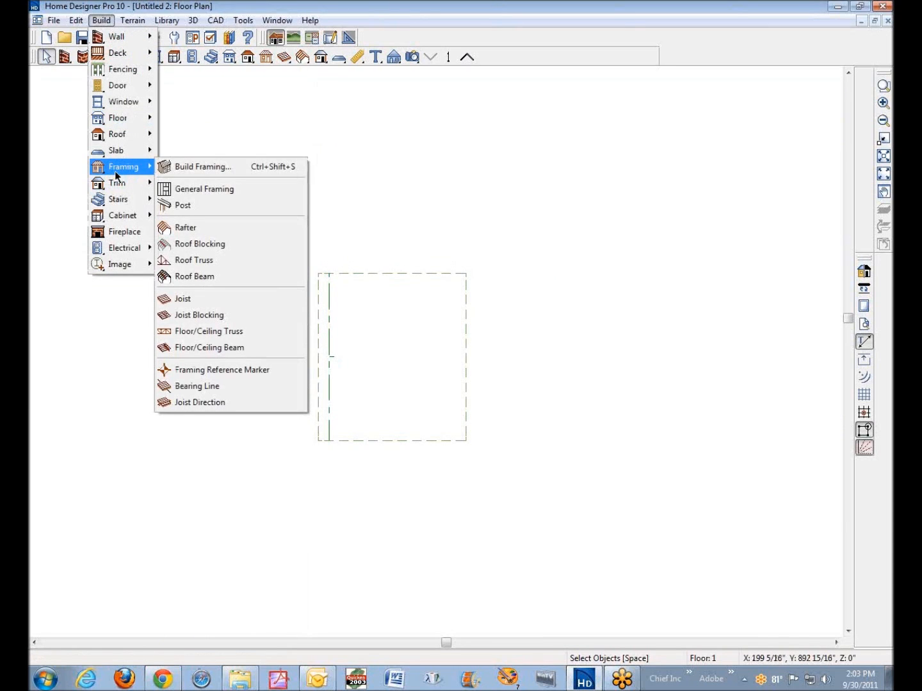
click(212, 234)
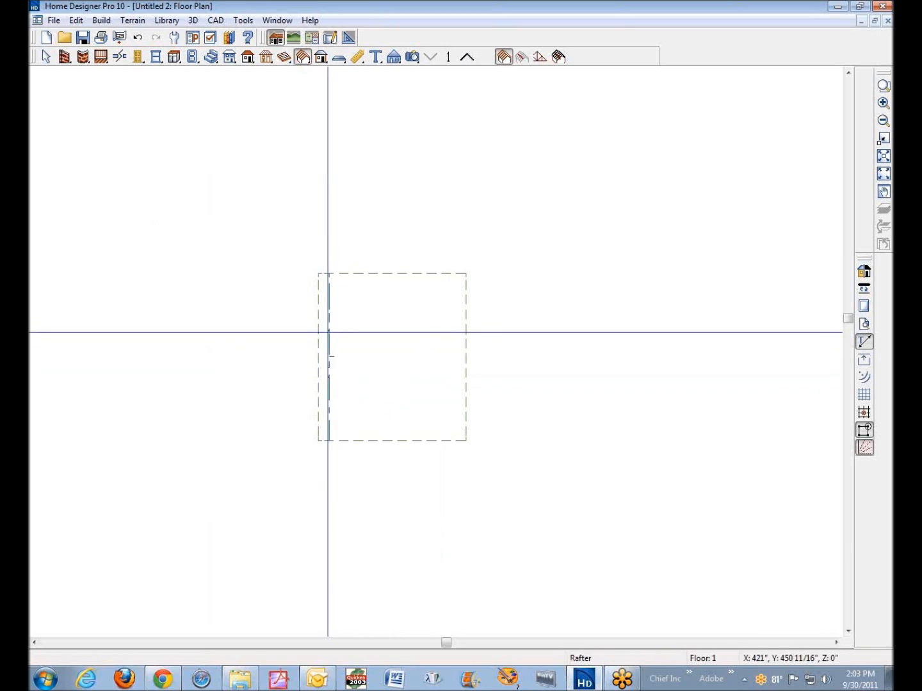
drag(329, 332, 465, 331)
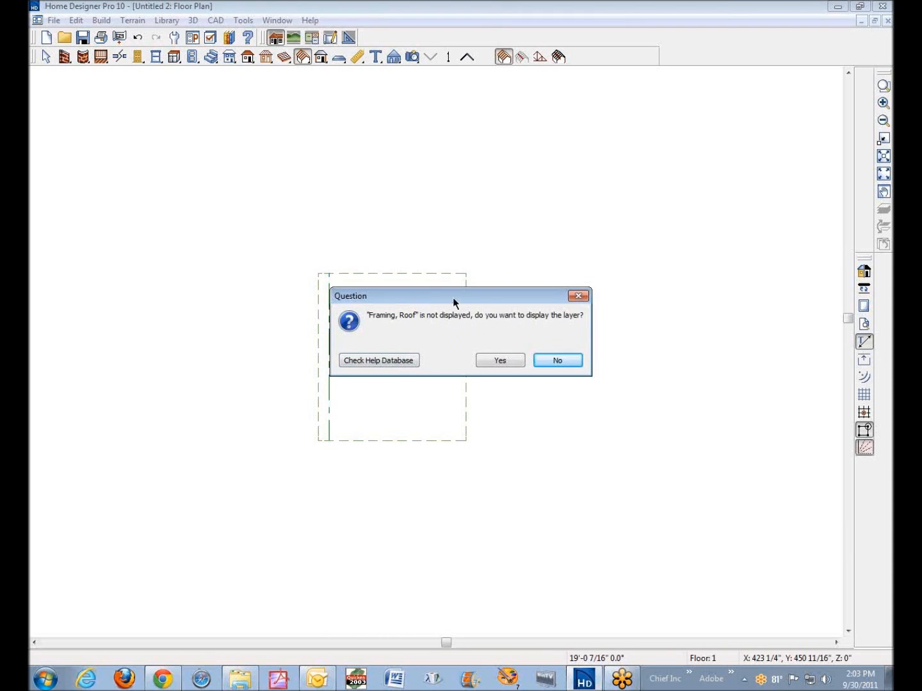
click(500, 360)
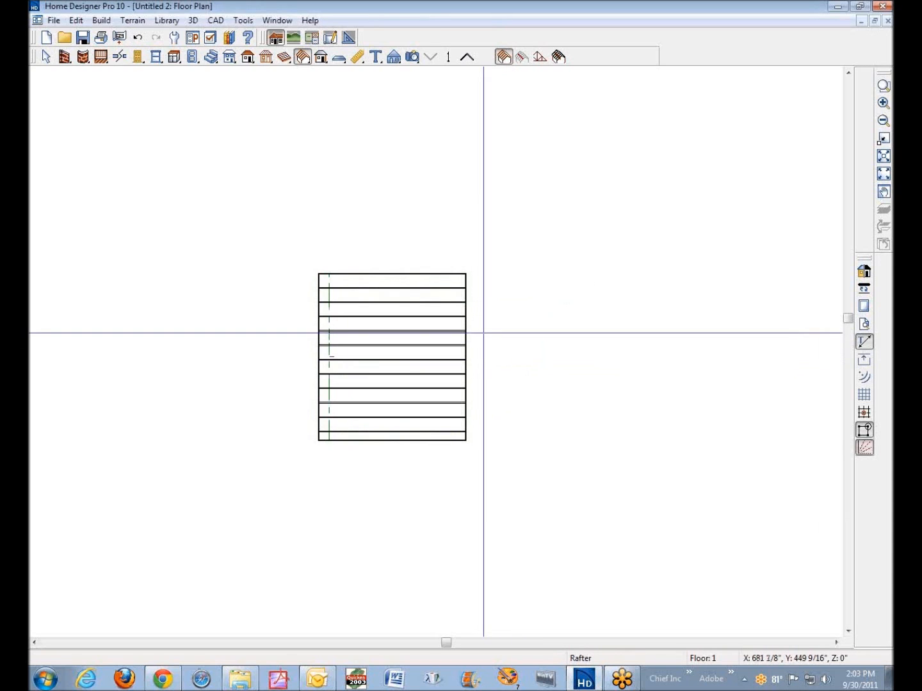
Create a Perspective Framing Overview of the roof framing and display the rafters in a line-edged rendering.
right_click(392, 334)
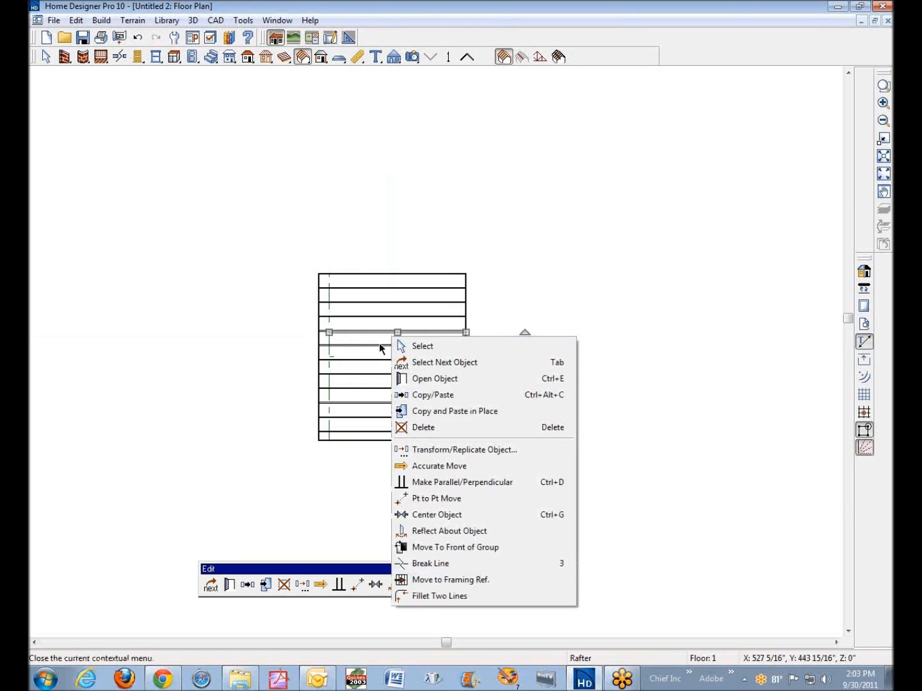
click(550, 271)
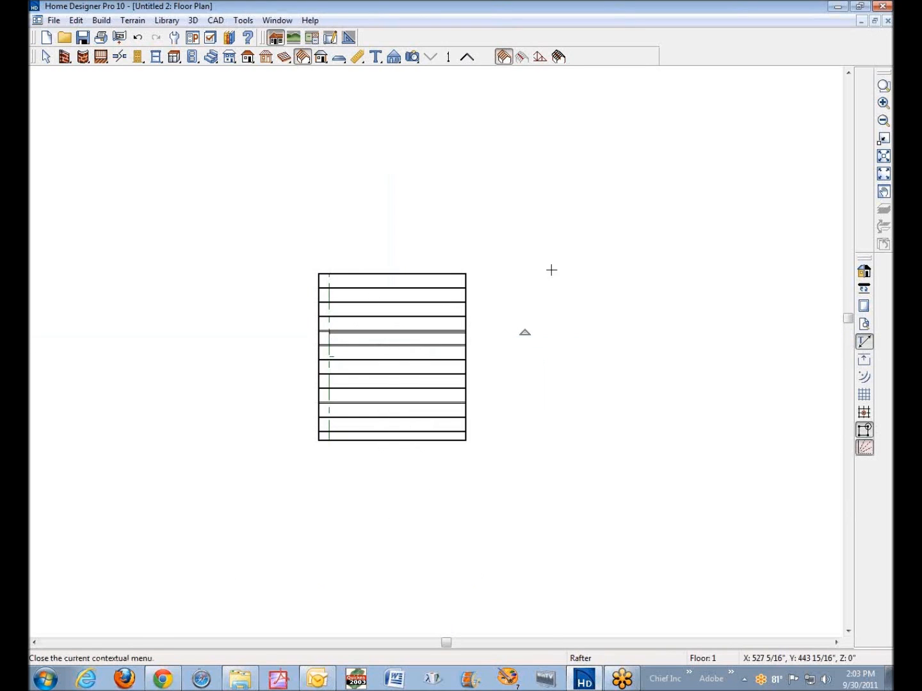
click(412, 57)
click(567, 57)
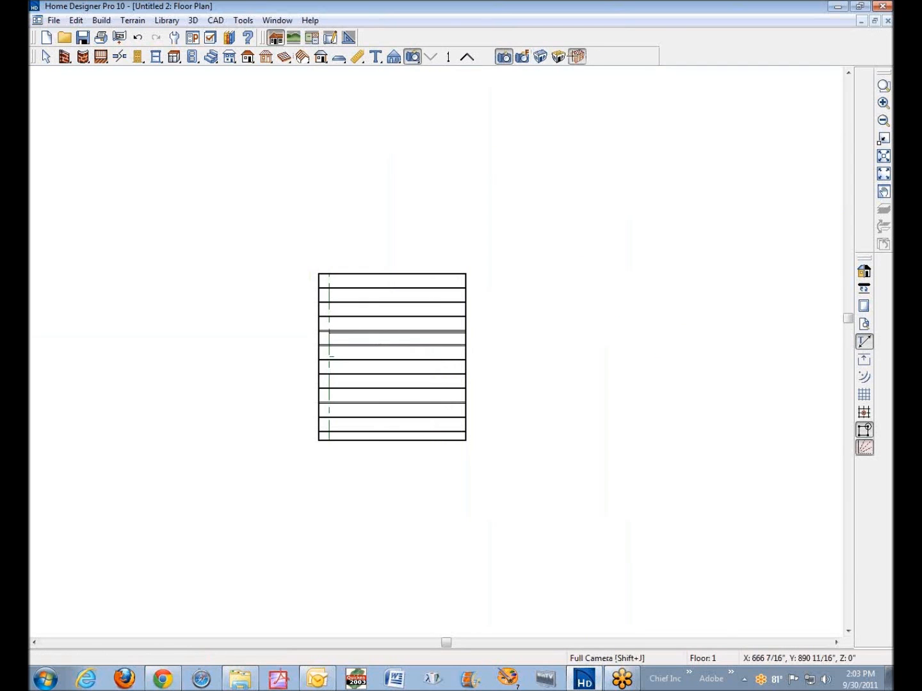
scroll(269, 158, up, 6)
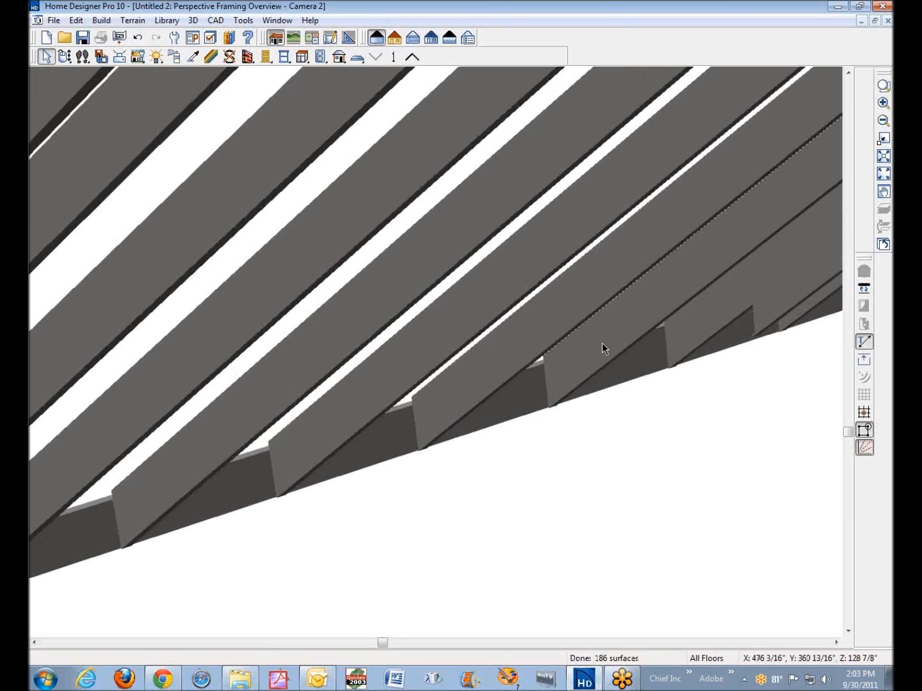
click(395, 37)
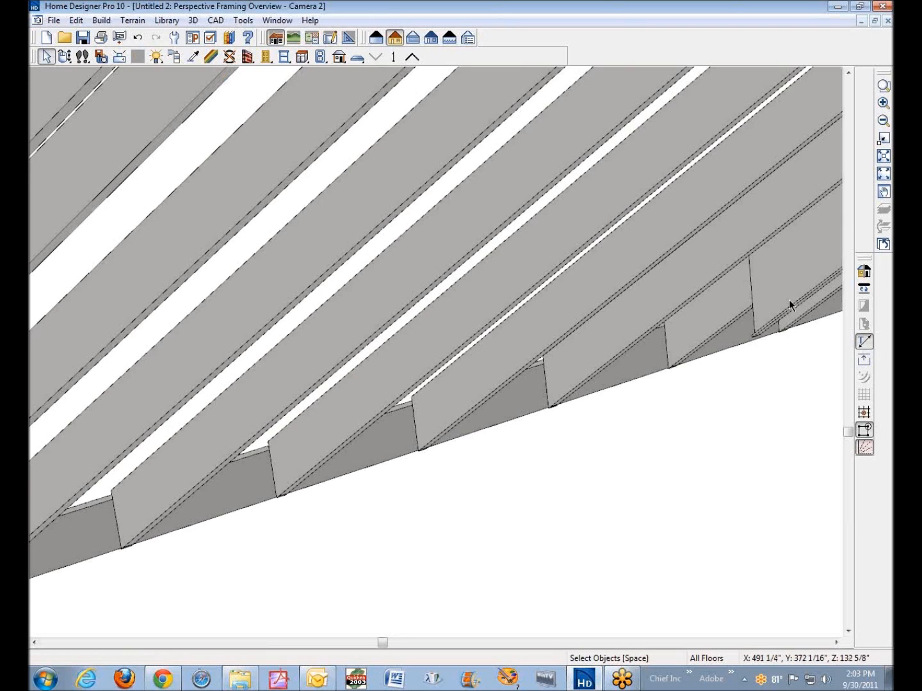
Change the lumber rafter beside the manually drawn one to type Steel-I, turning off Automatic Roof Framing.
right_click(732, 308)
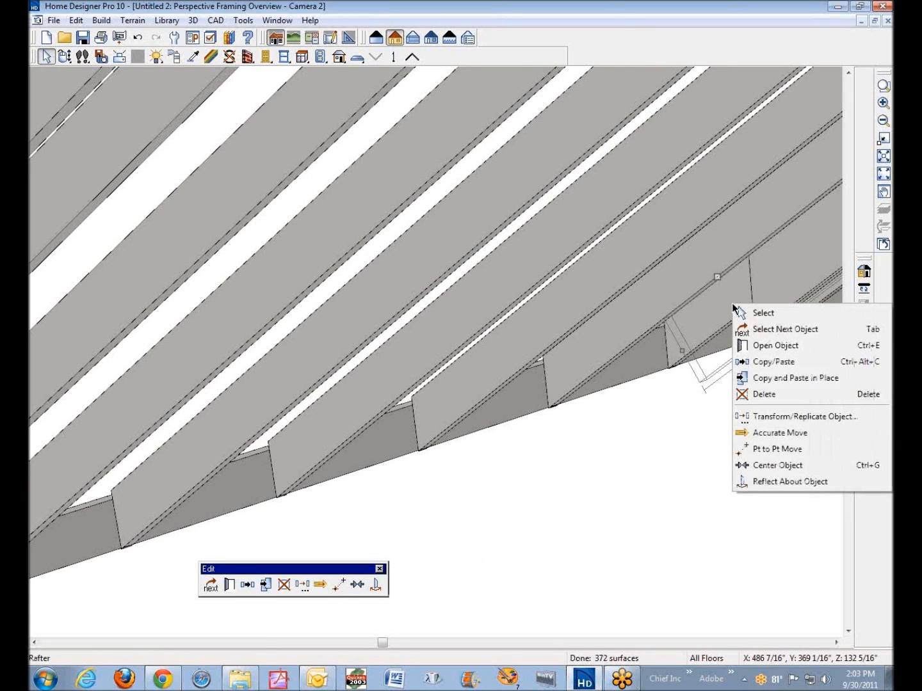
click(798, 347)
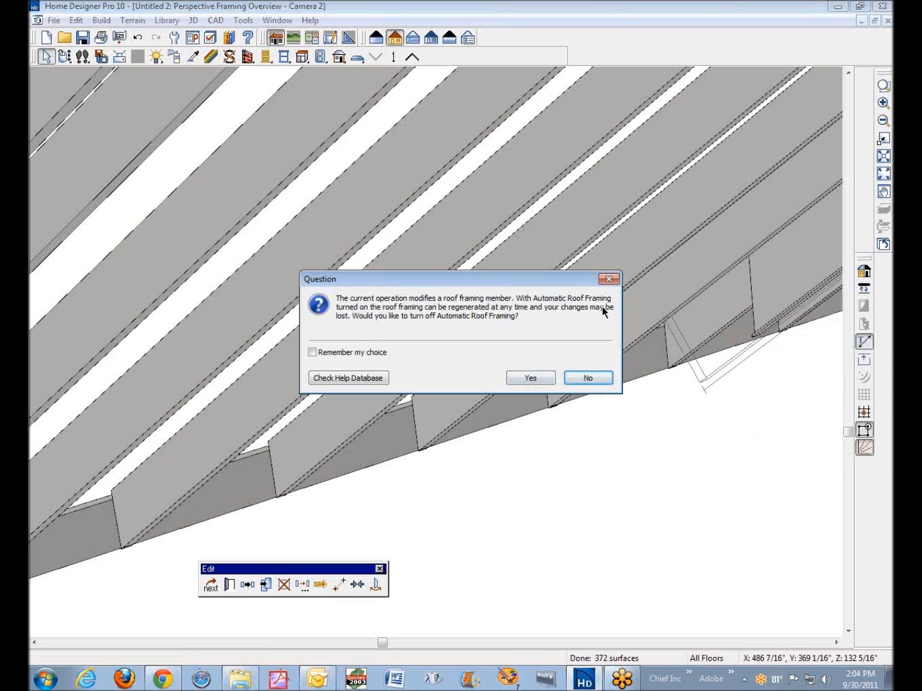
click(531, 378)
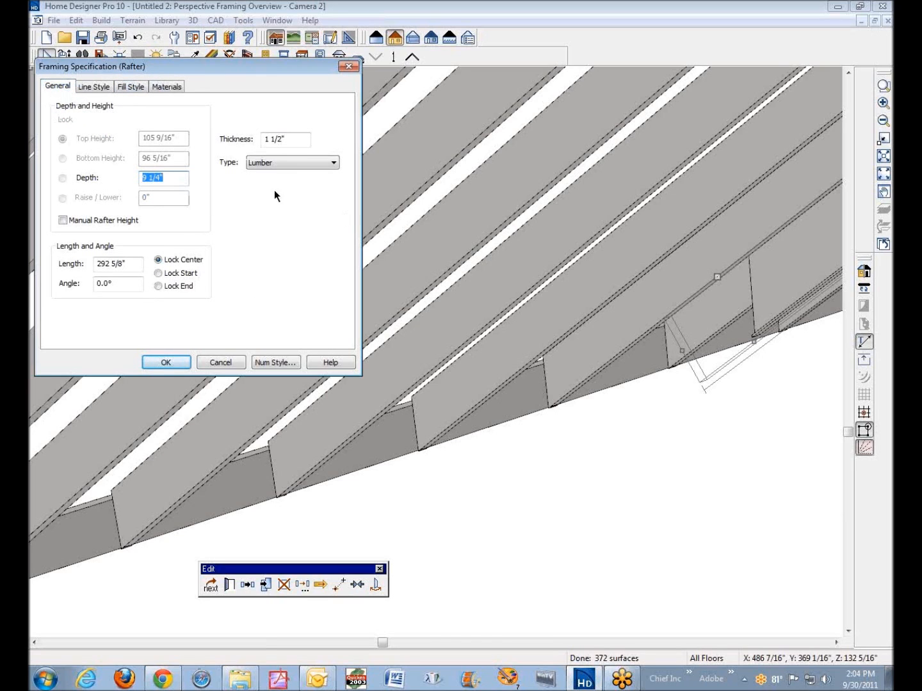
click(325, 166)
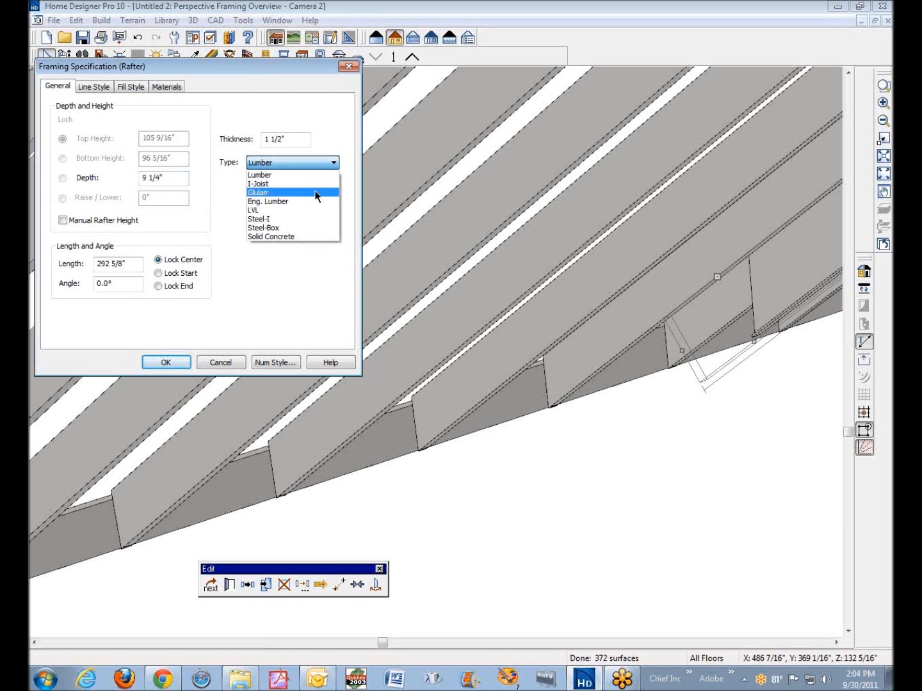
click(297, 219)
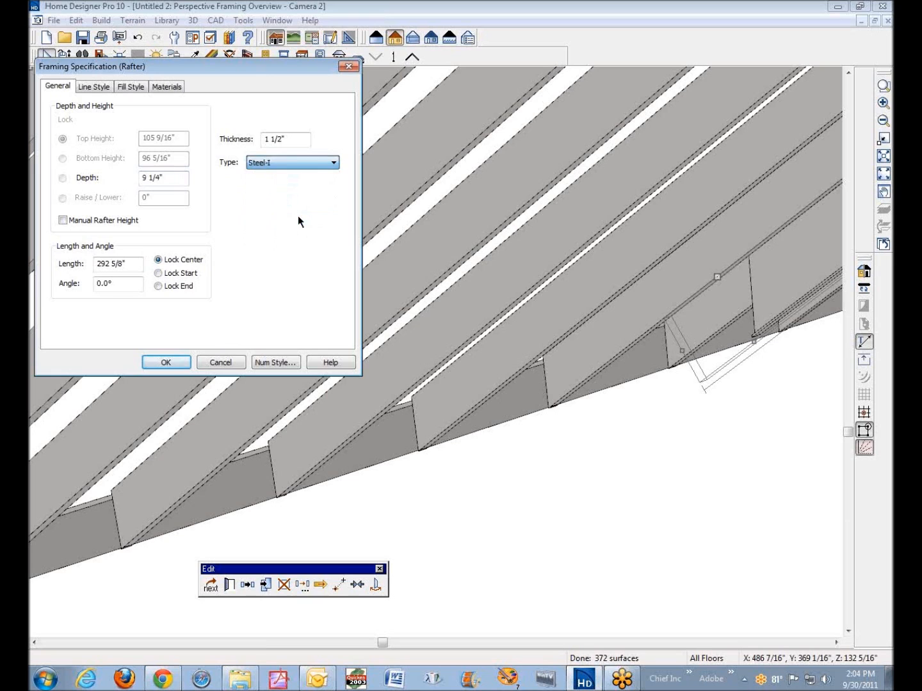
click(166, 362)
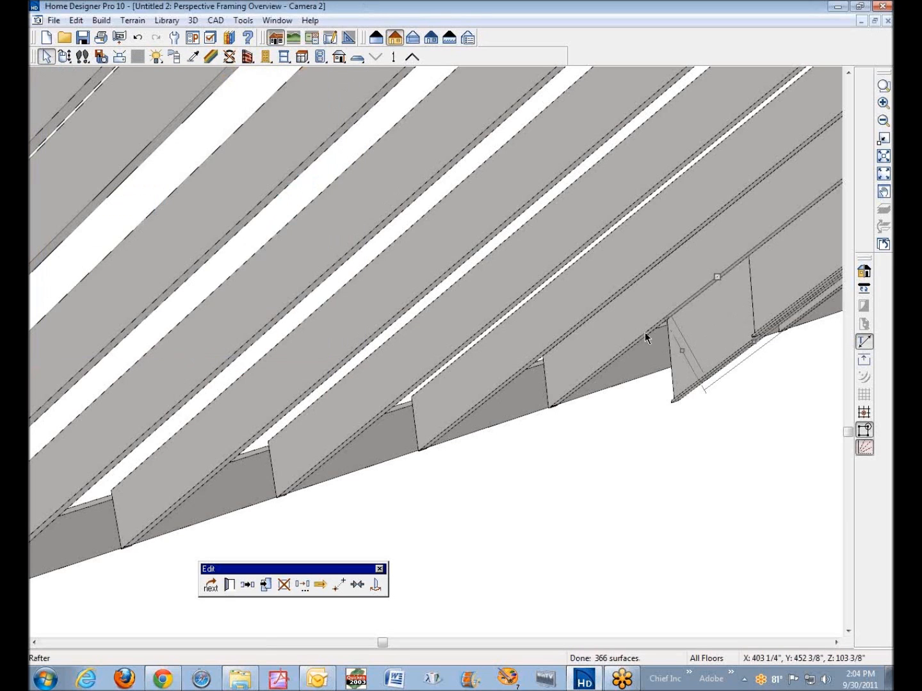
key(Escape)
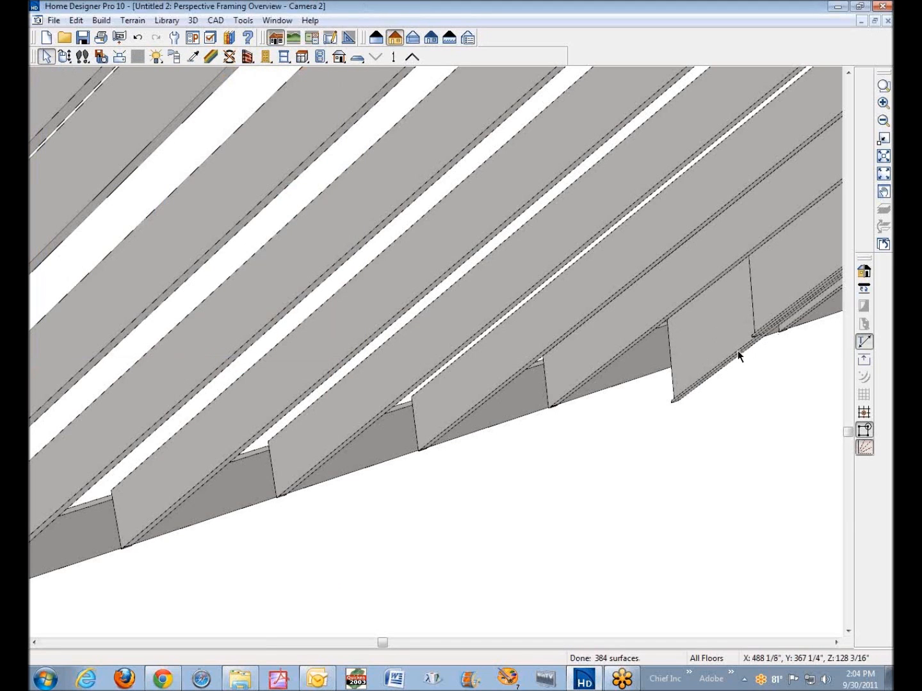
Reduce the depth of the converted Steel-I rafter, and set the adjacent manually drawn rafter's depth to 5.5".
click(736, 351)
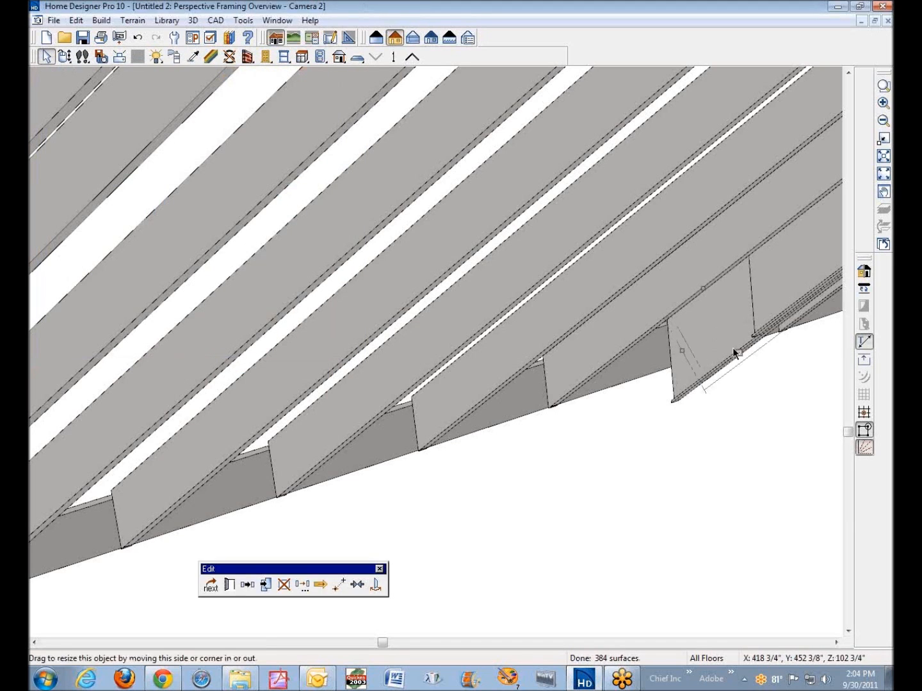
click(231, 584)
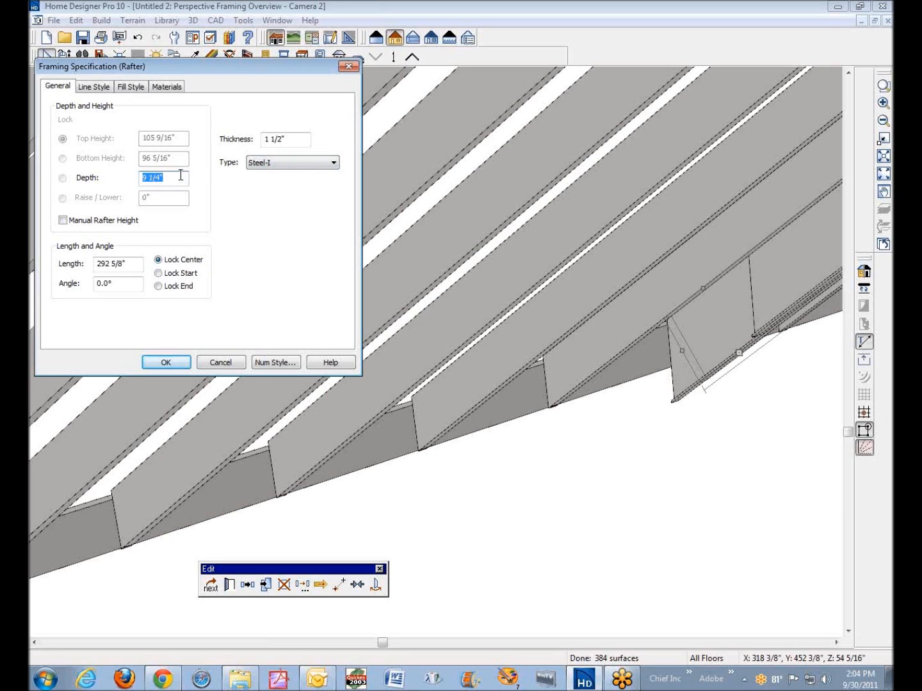
drag(181, 175, 116, 181)
click(168, 367)
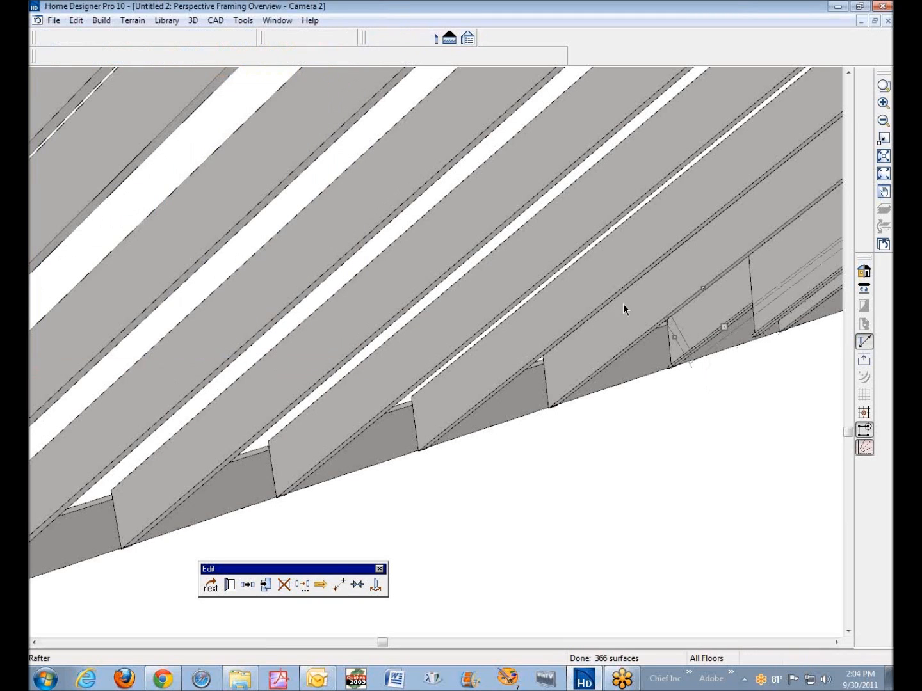
click(788, 286)
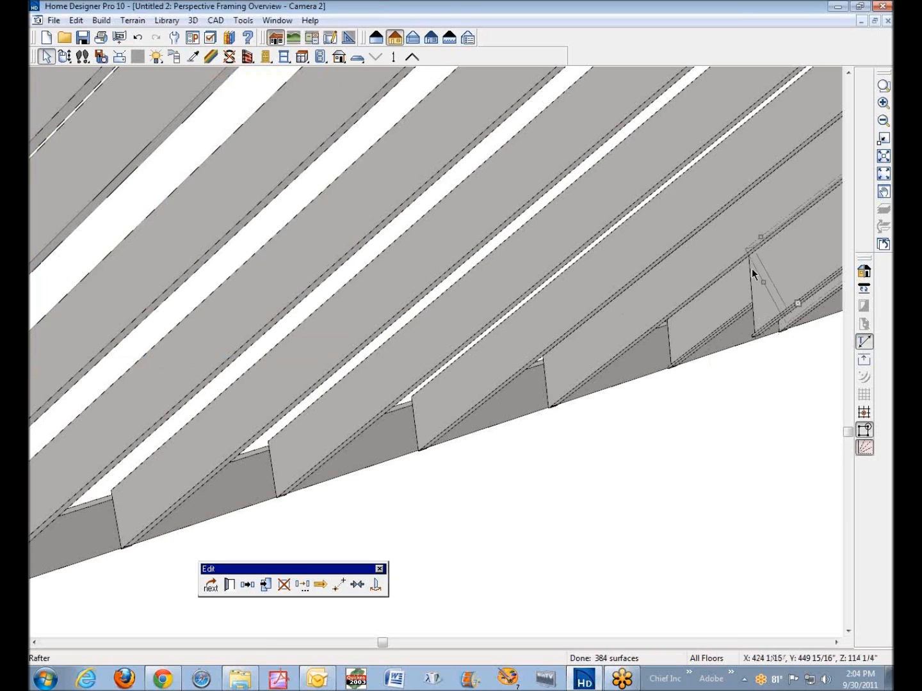
click(229, 585)
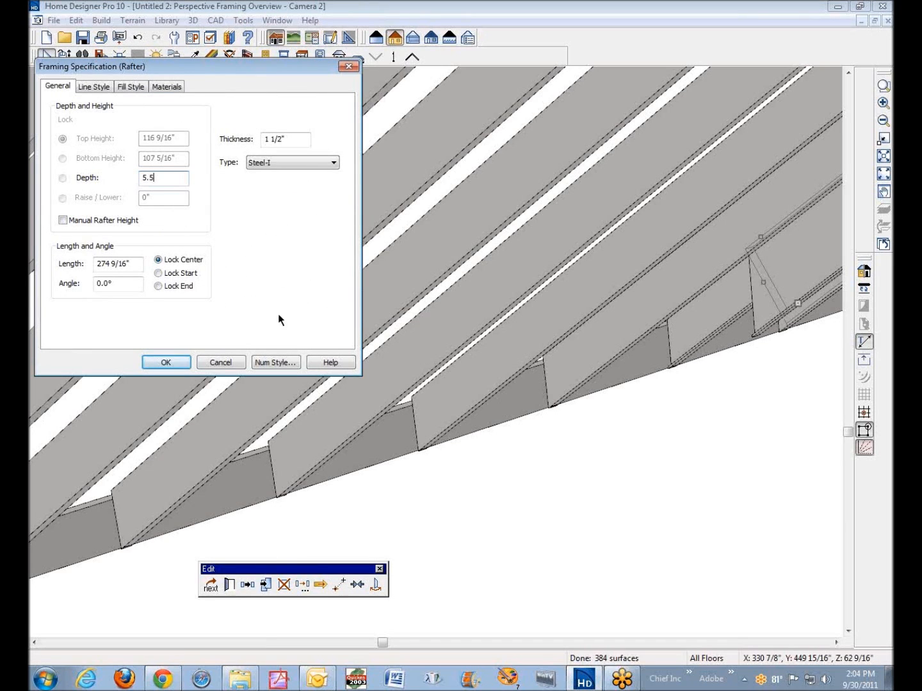
click(165, 363)
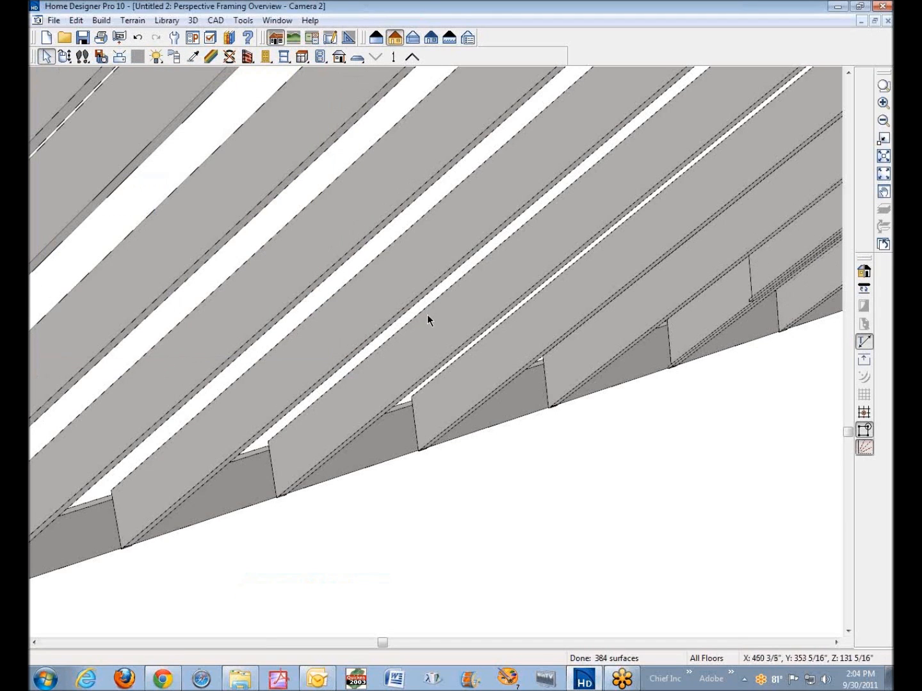
Set the eight lumber rafters between the converted rafter and the near roof edge to depth 5 1/2" and type Steel-I.
scroll(590, 344, down, 4)
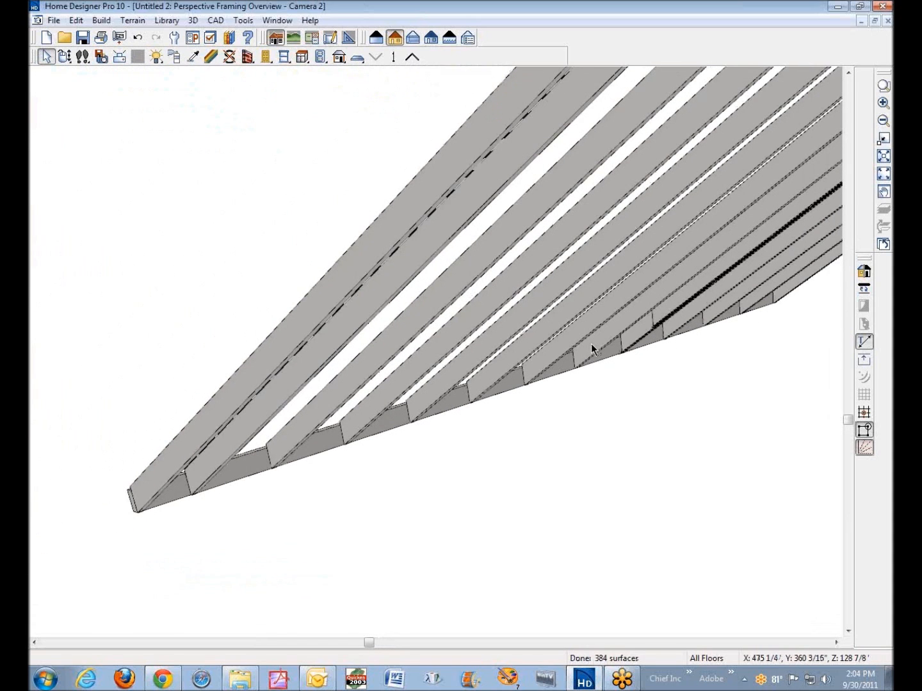
click(590, 342)
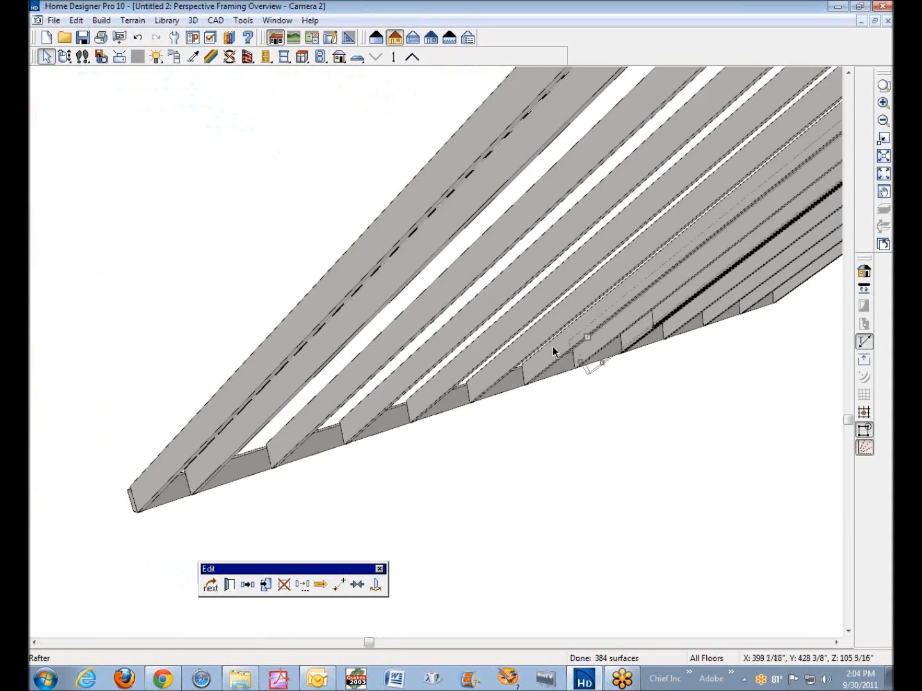
shift+click(523, 353)
shift+click(505, 366)
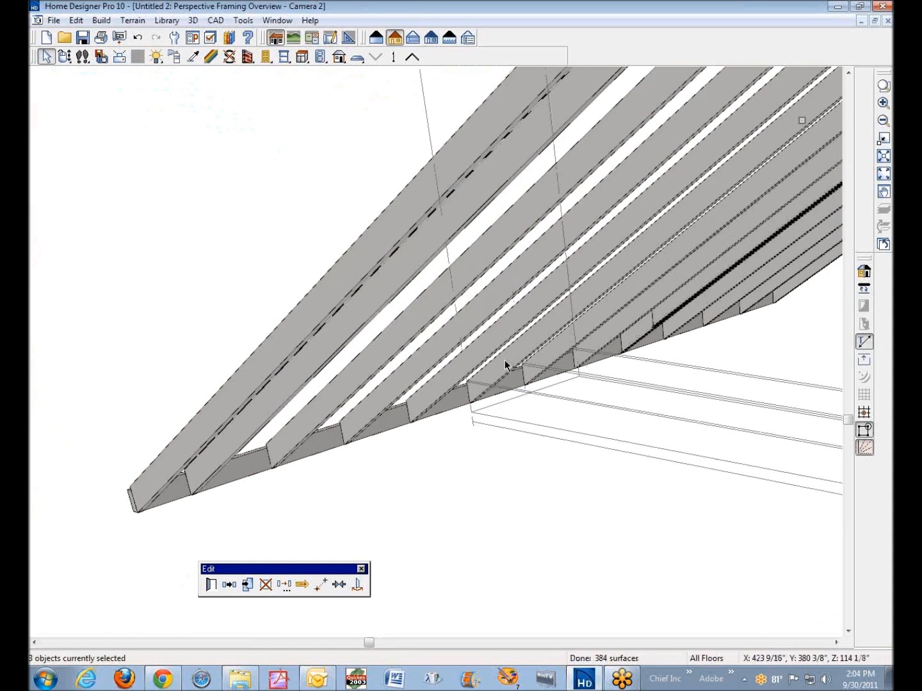
shift+click(416, 361)
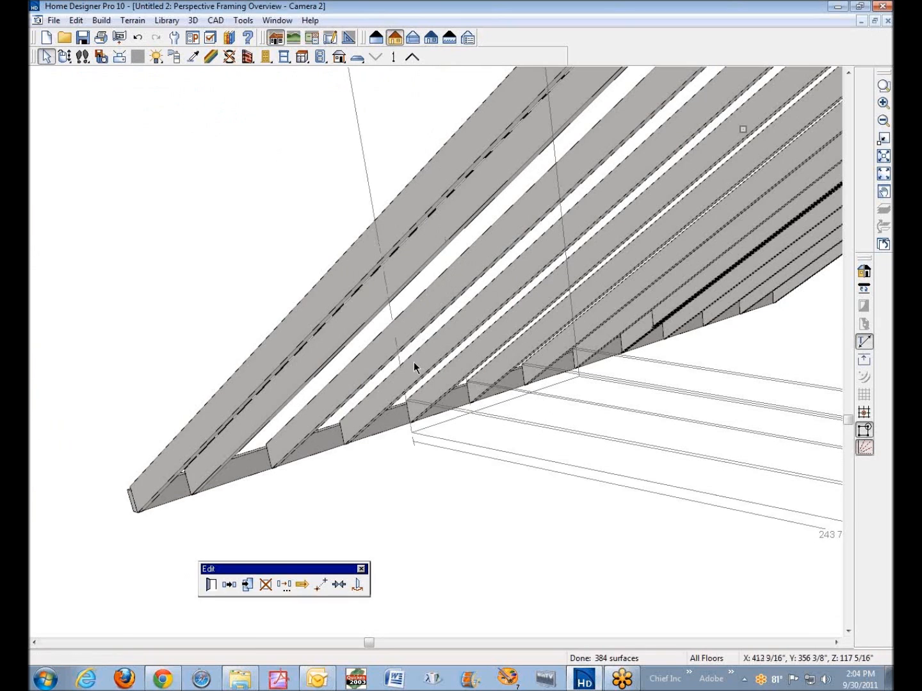
shift+click(357, 366)
shift+click(286, 383)
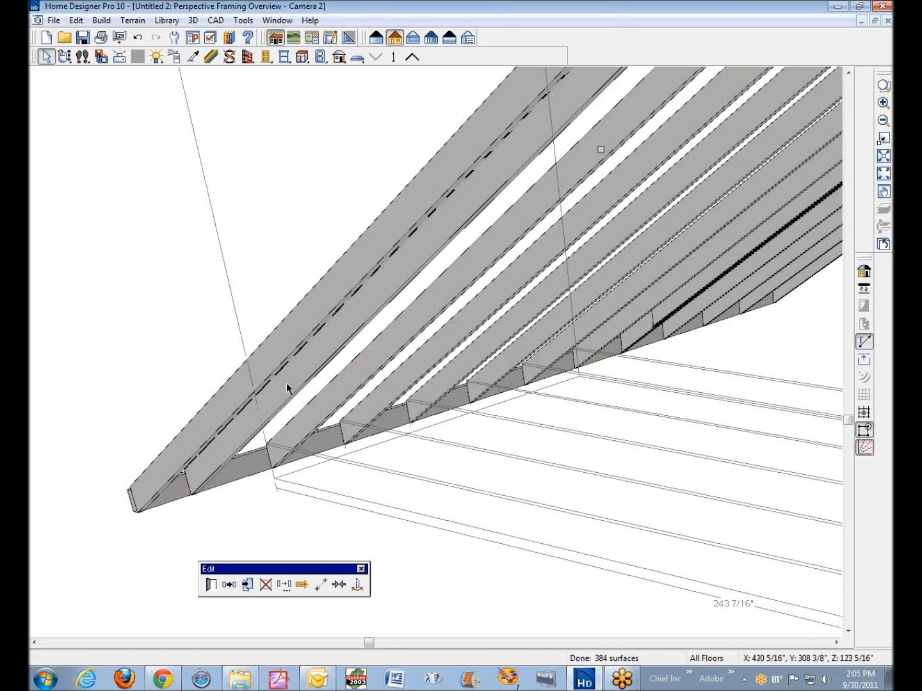
shift+click(236, 402)
shift+click(229, 405)
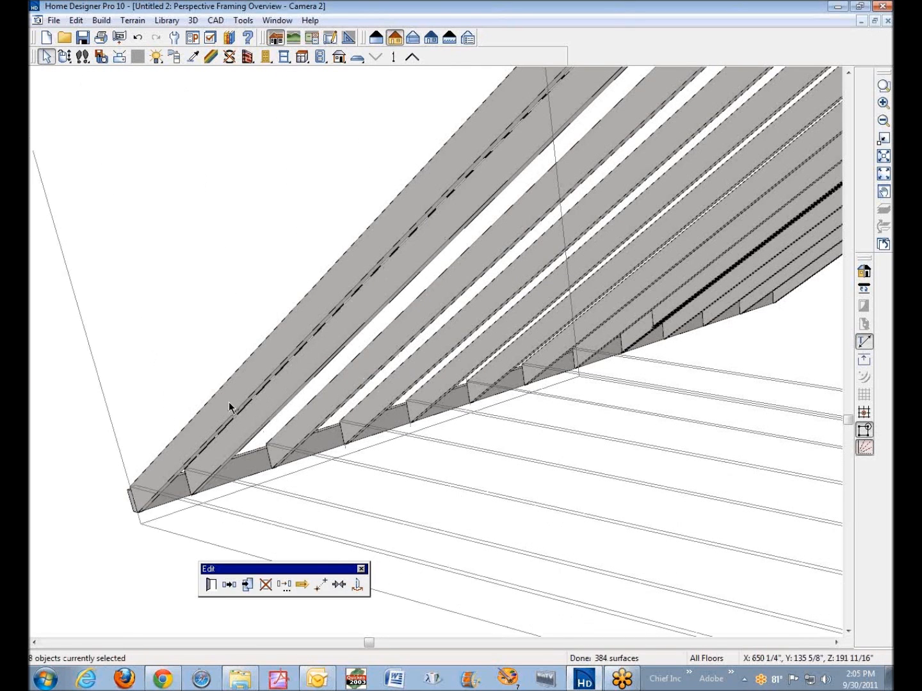
click(211, 585)
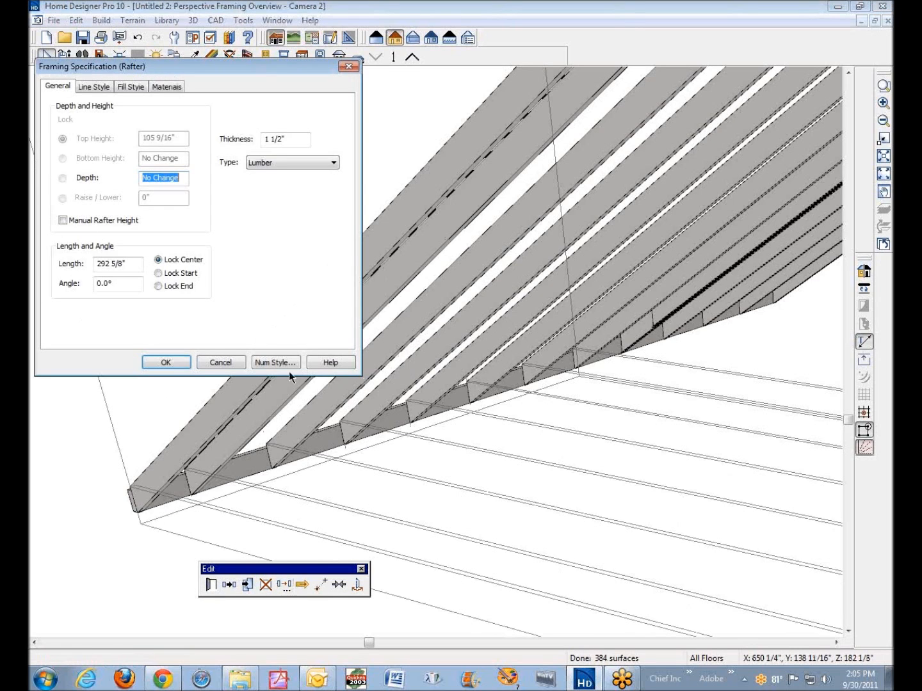
text(5)
click(293, 162)
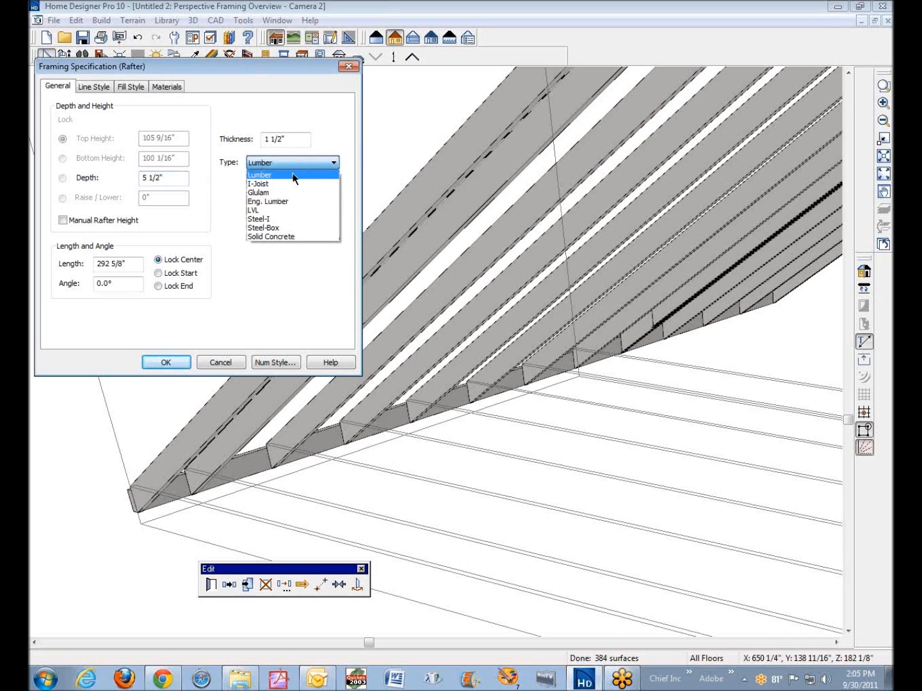
click(265, 221)
click(169, 359)
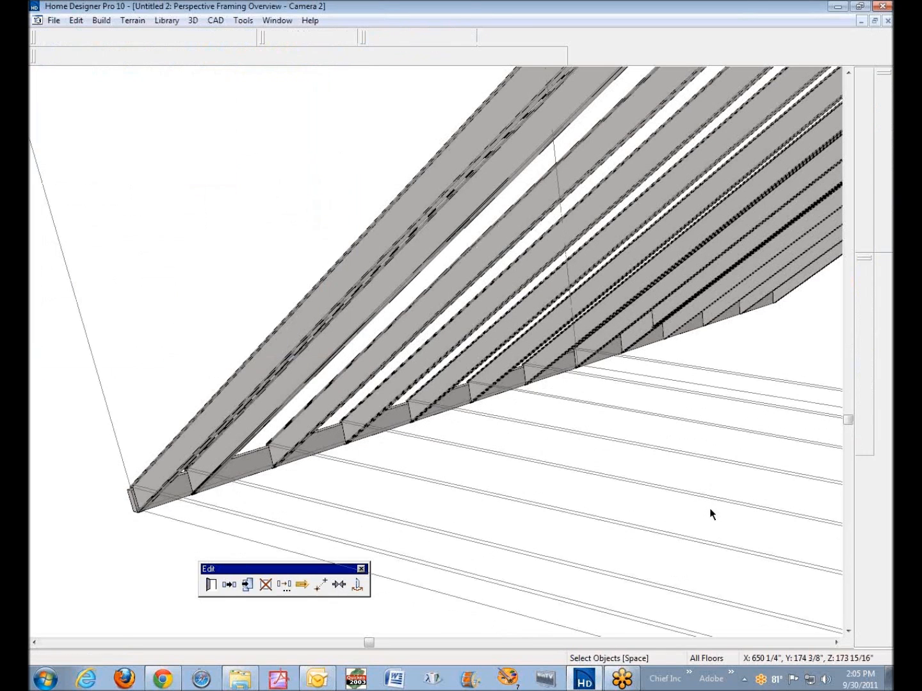
click(699, 309)
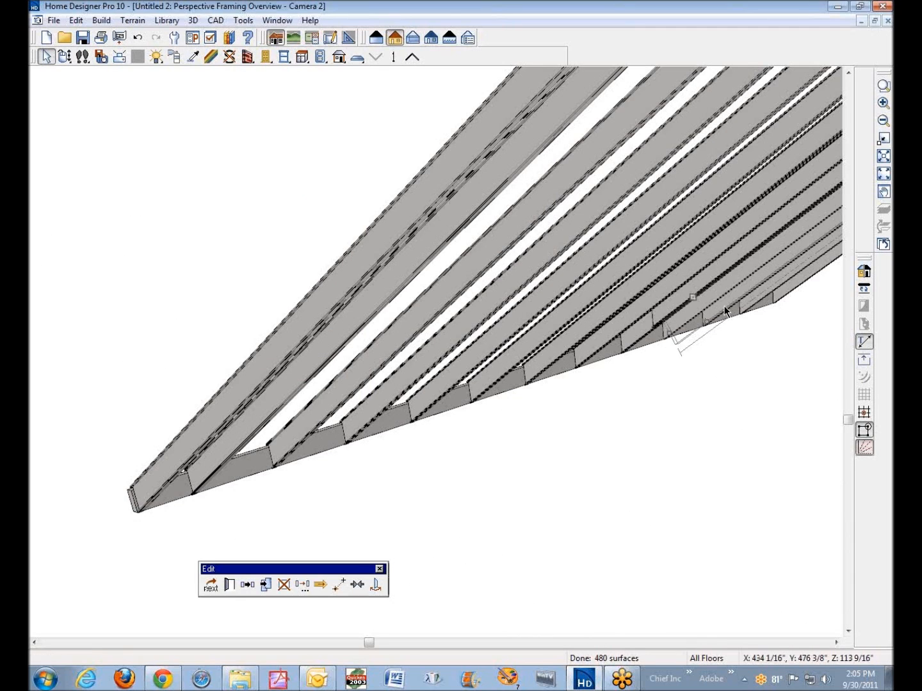
shift+click(726, 307)
shift+click(760, 301)
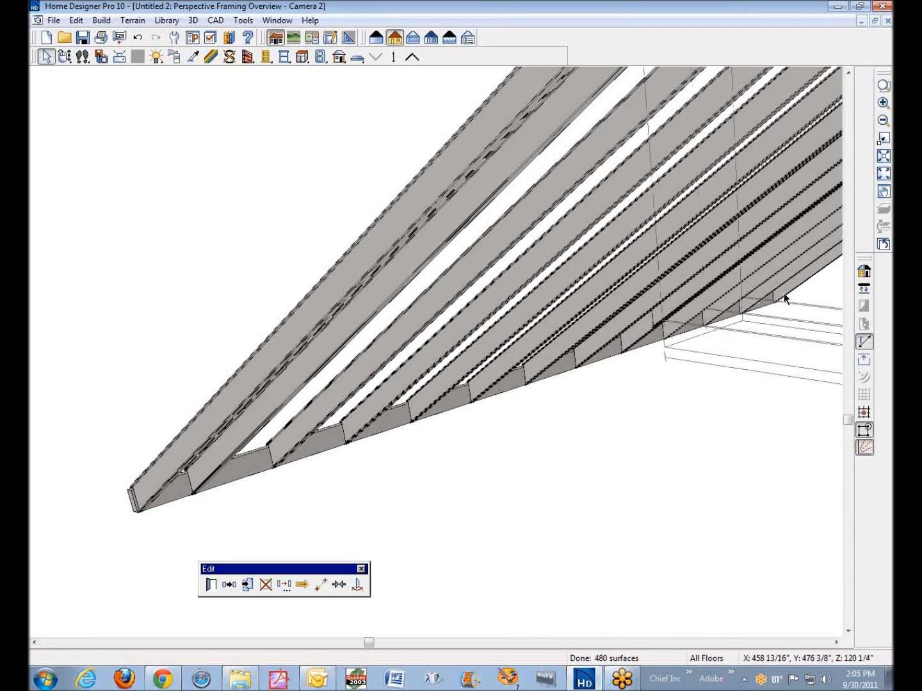
key(Escape)
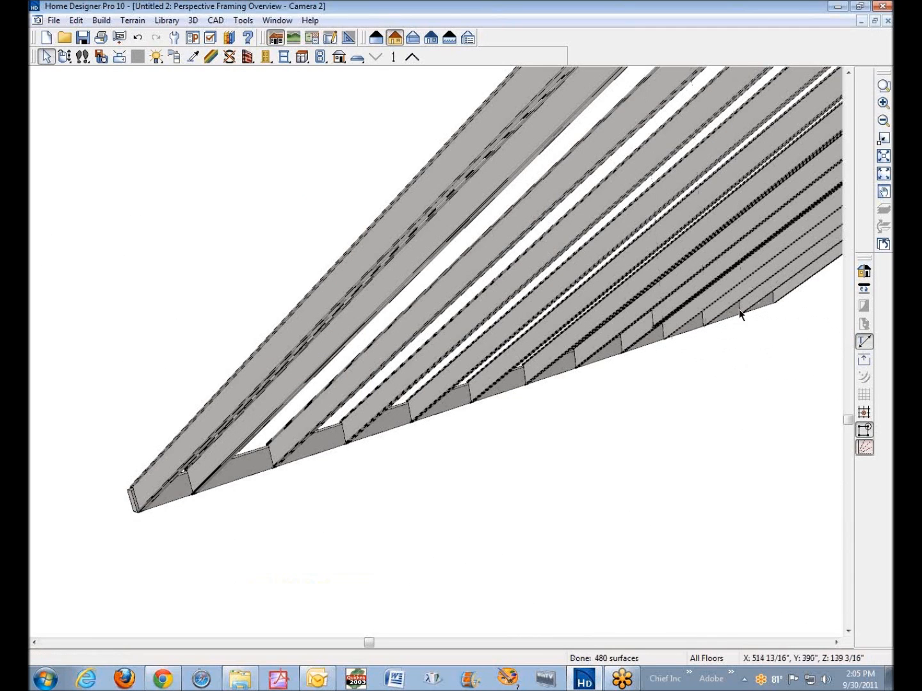
click(782, 296)
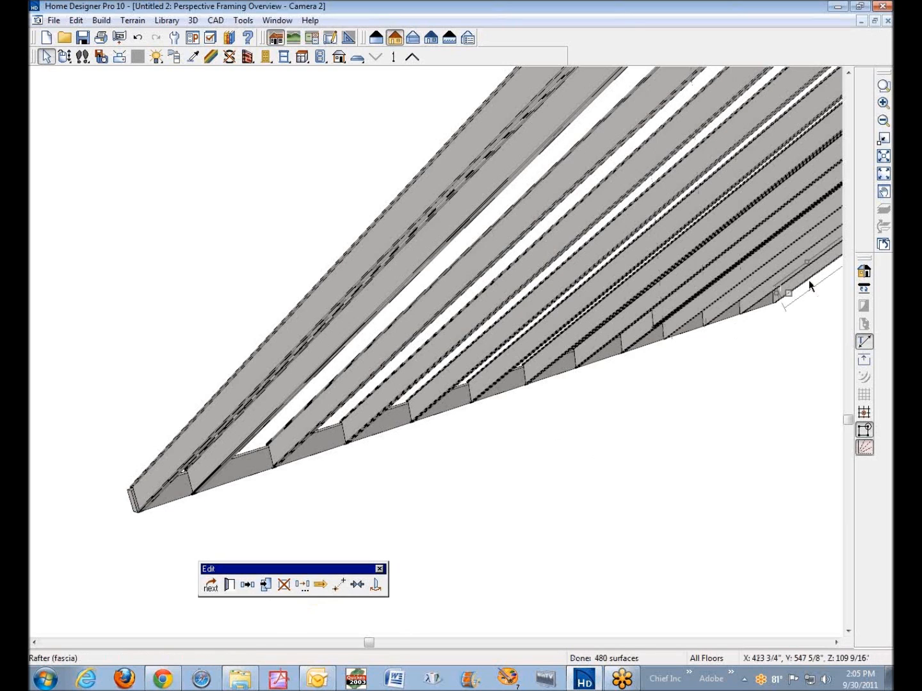
shift+click(771, 298)
shift+click(735, 308)
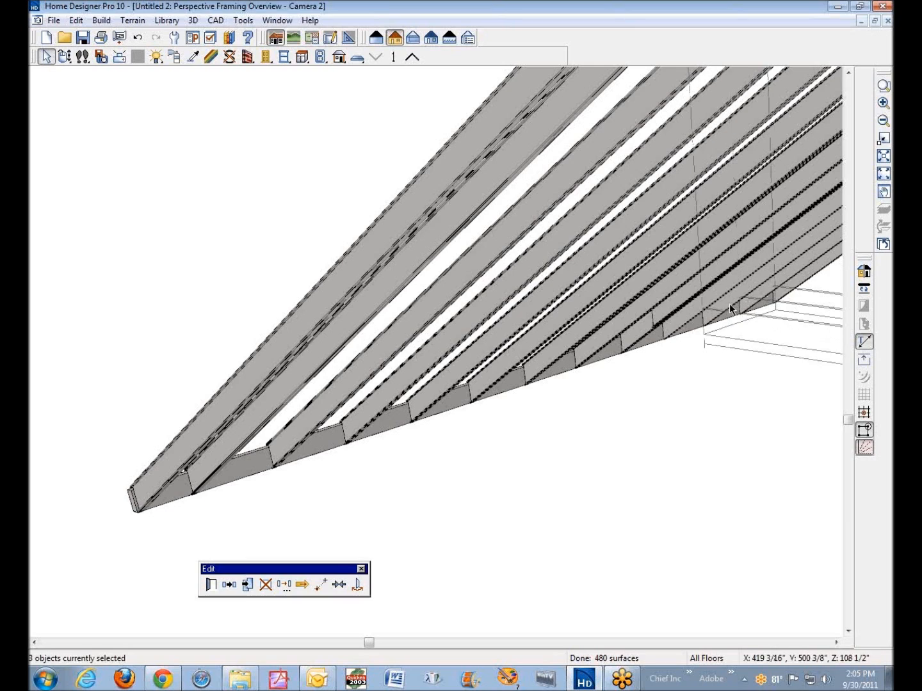
shift+click(689, 320)
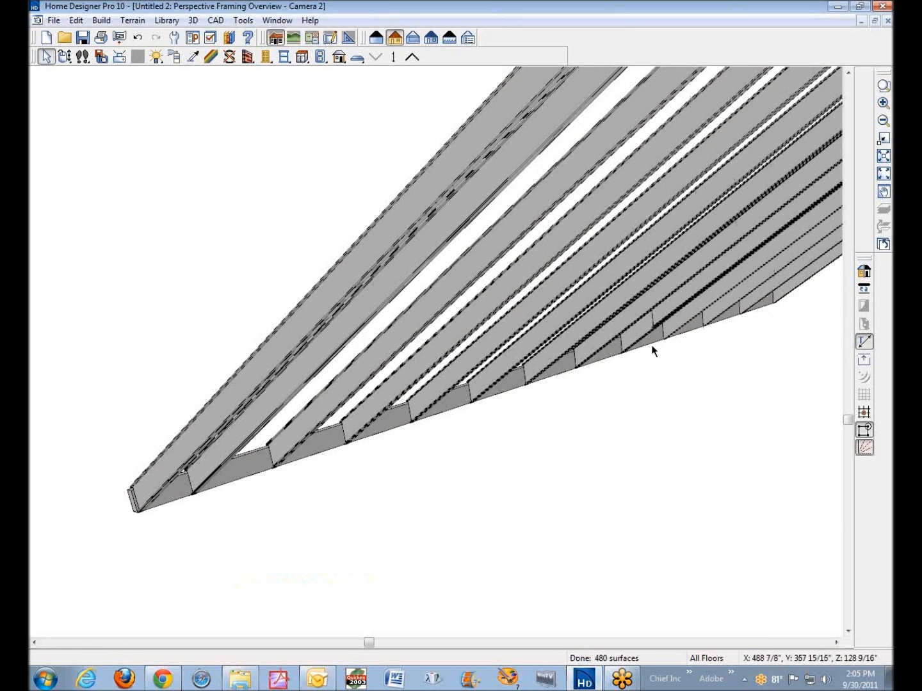
Check the framing specification of the manually drawn rafter that sits among the roof rafters.
right_click(666, 318)
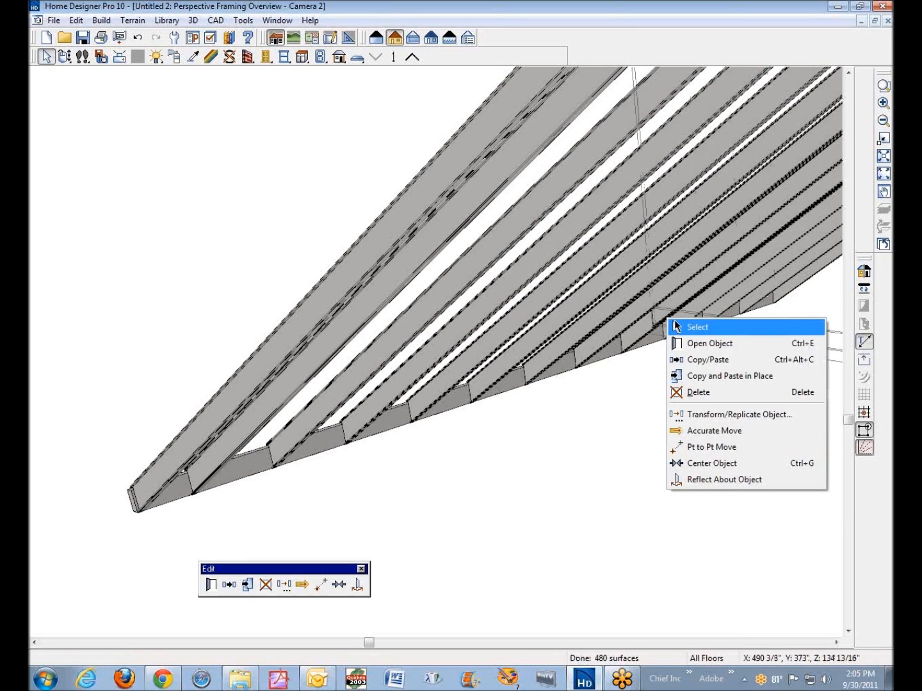
click(710, 344)
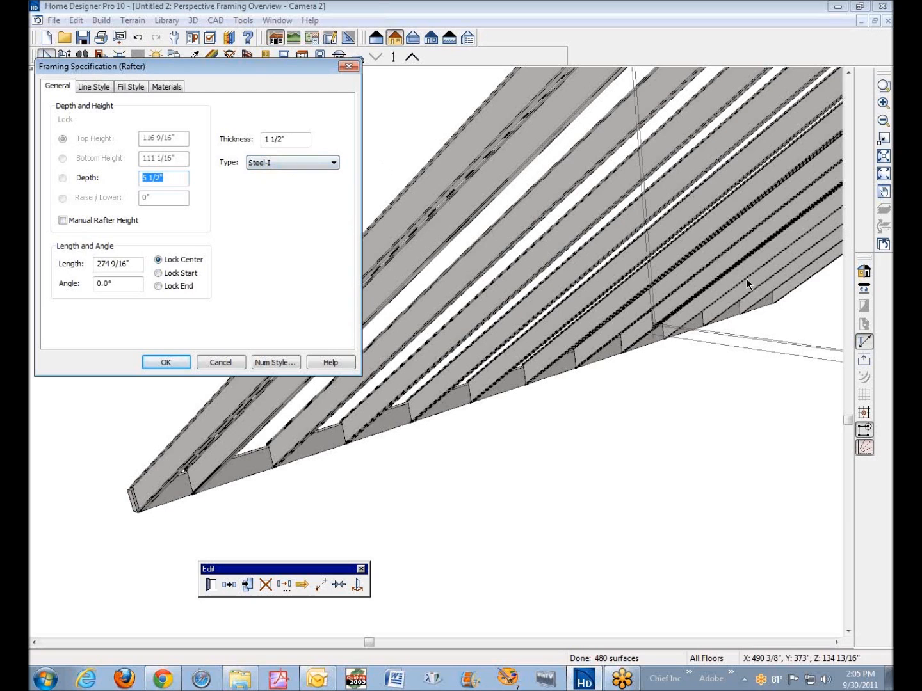
click(166, 362)
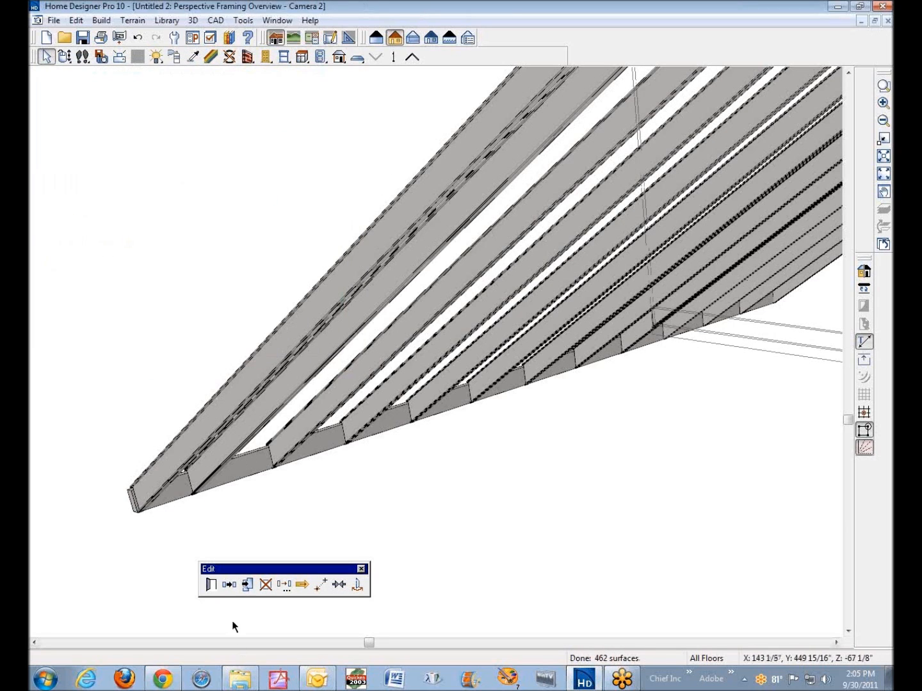
click(211, 584)
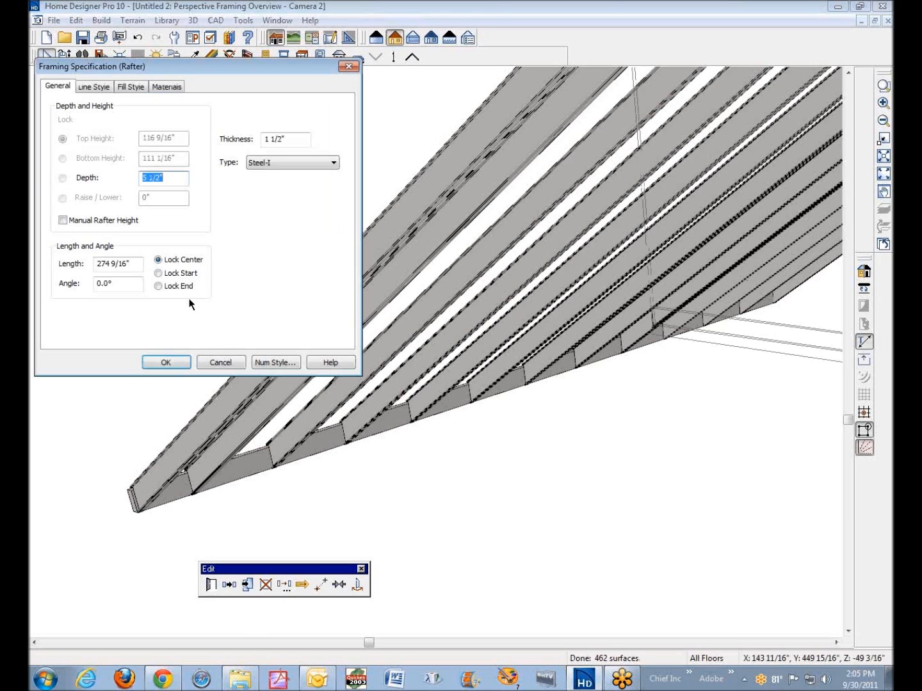
click(166, 362)
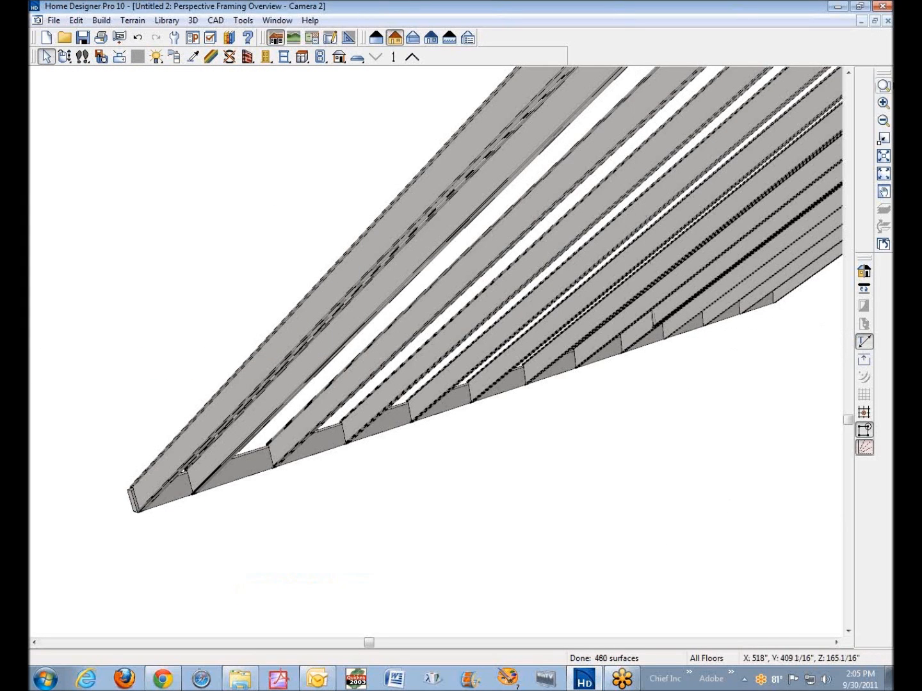
Change the first remaining lumber rafter beyond the manually drawn one to type Steel-I with a depth of 5.5".
click(883, 85)
drag(659, 298, 739, 346)
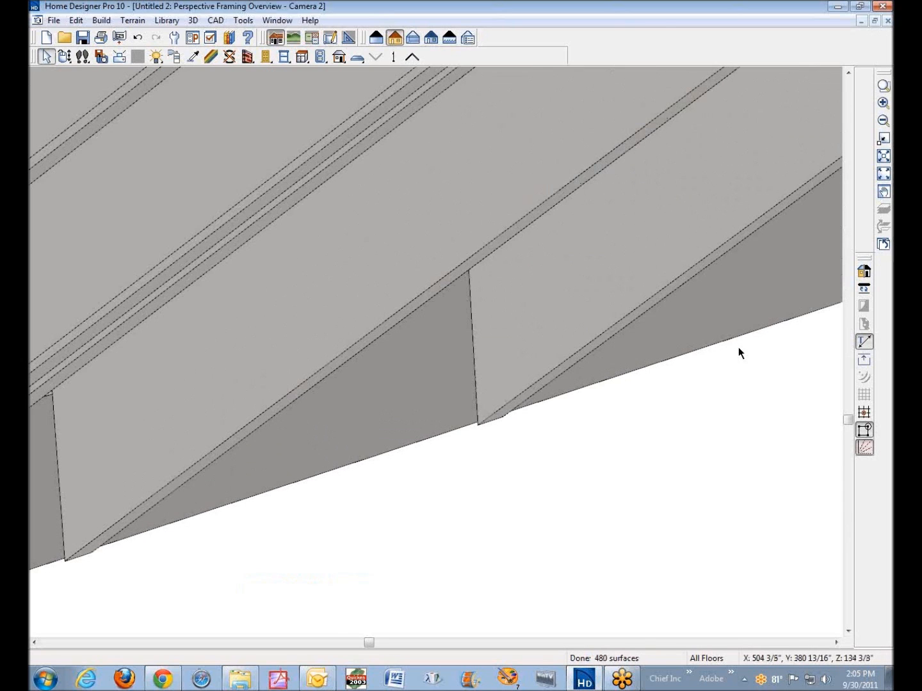
right_click(360, 324)
click(457, 366)
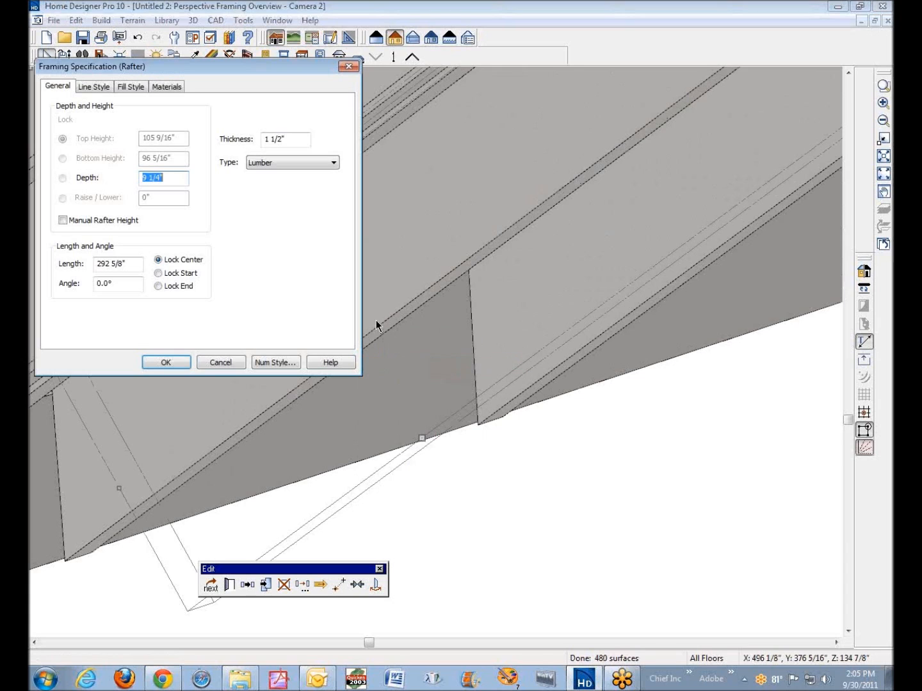
click(328, 165)
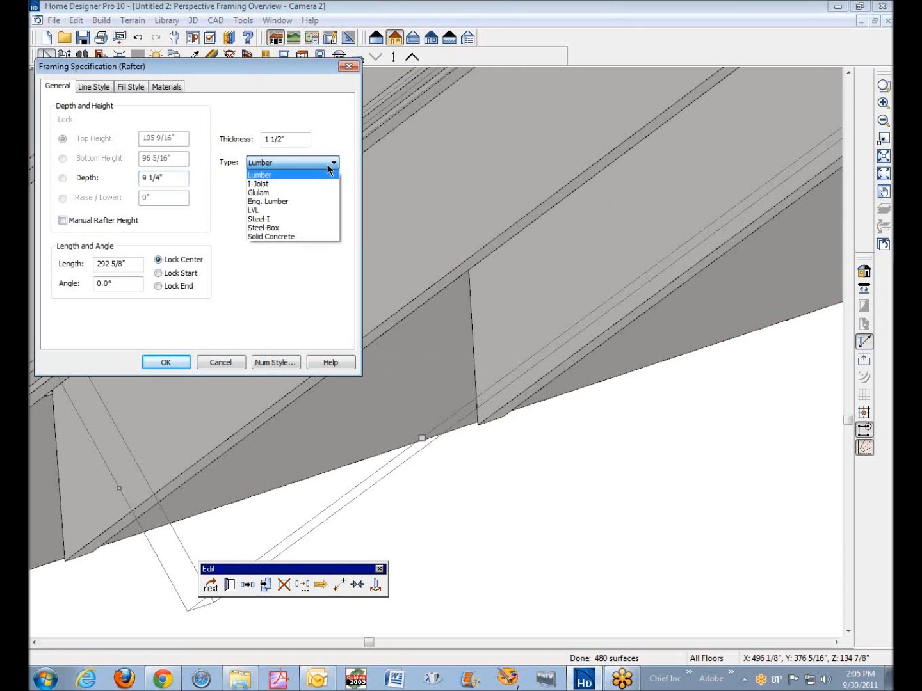
click(303, 219)
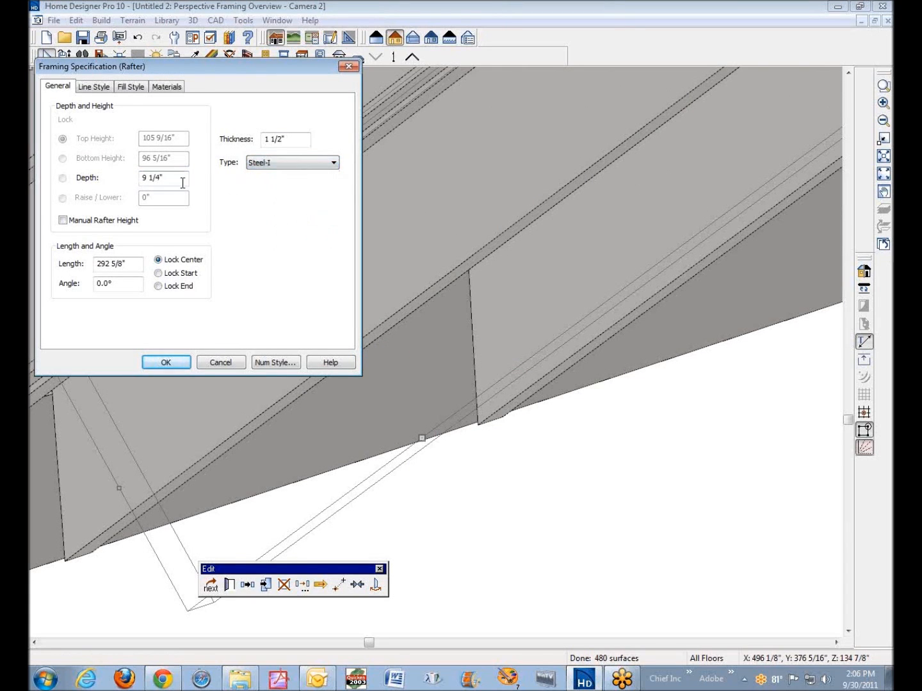
drag(166, 180, 46, 156)
text(5)
text(.5)
click(166, 362)
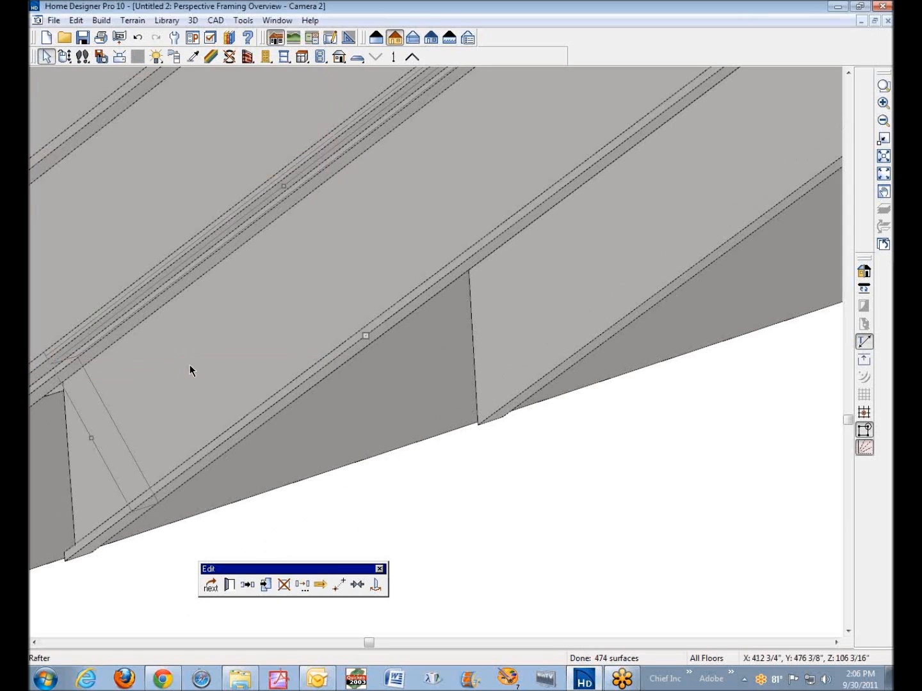
key(Escape)
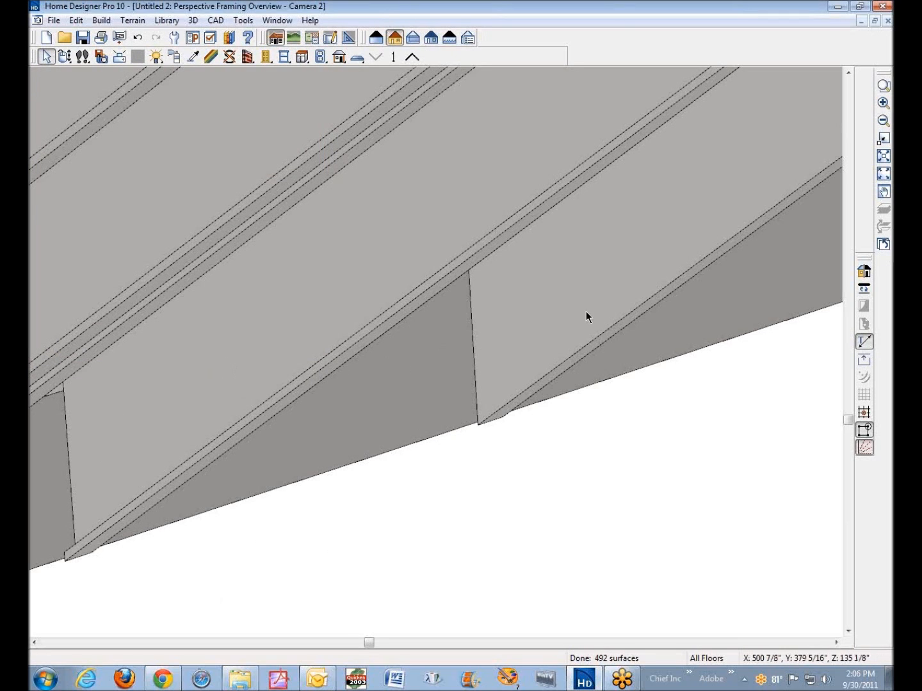
Set the next lumber rafter, third from the far roof edge, to depth 5 1/2" and type Steel-I.
right_click(627, 313)
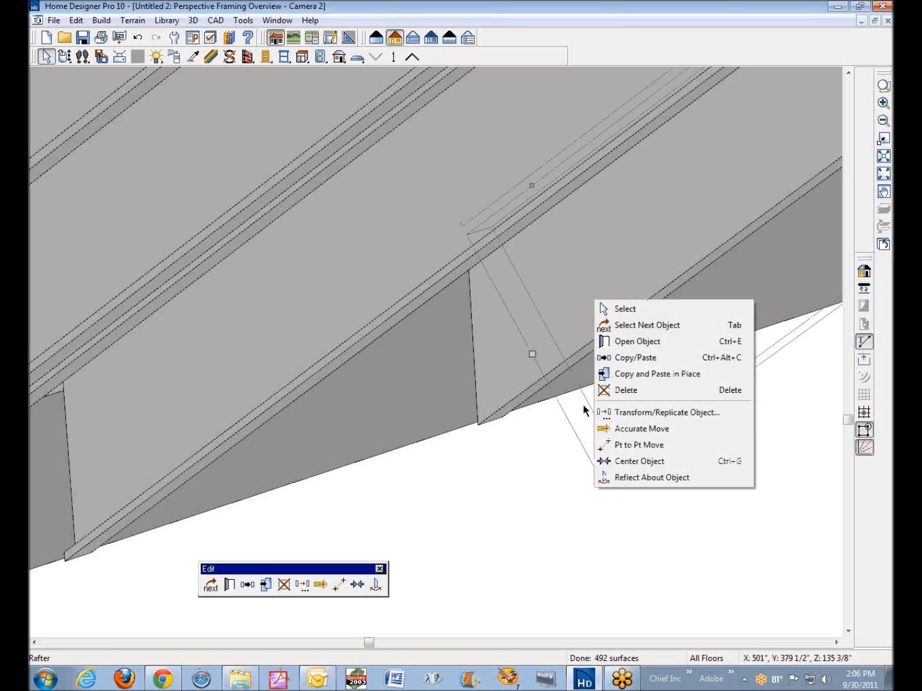
click(634, 342)
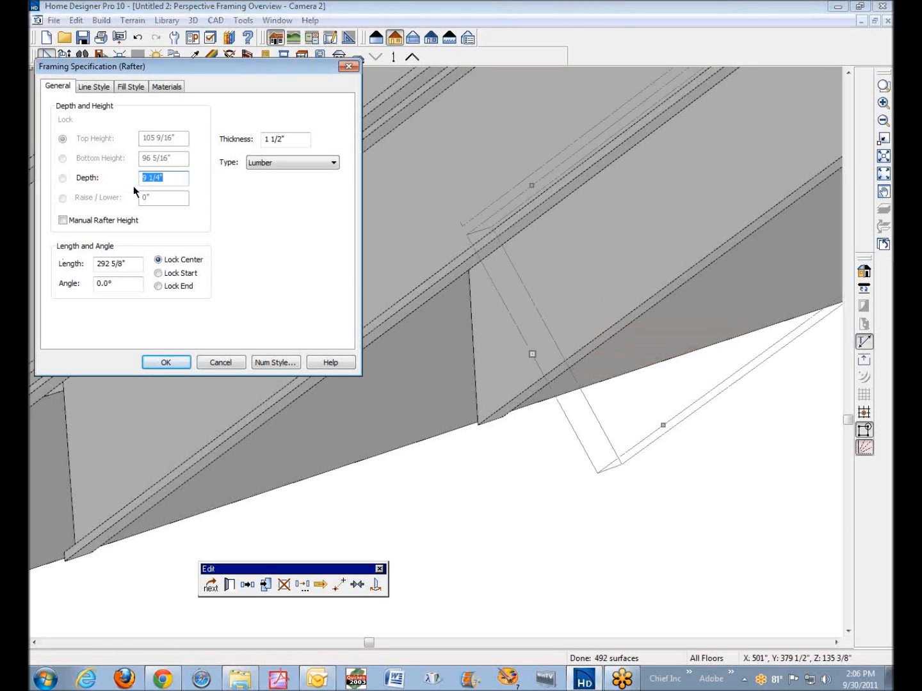
text(5.)
click(286, 163)
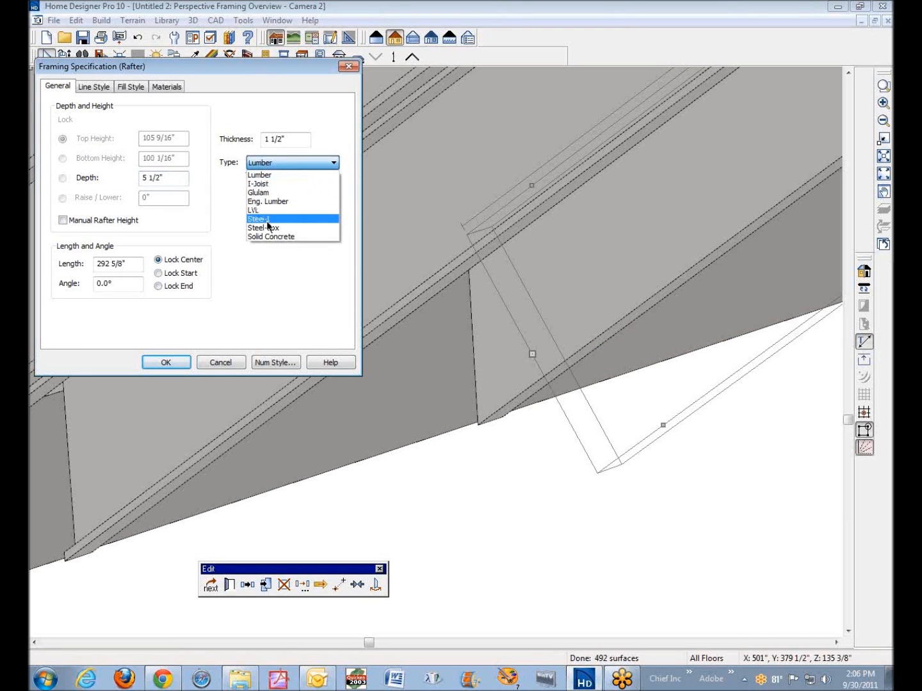
click(268, 217)
click(165, 364)
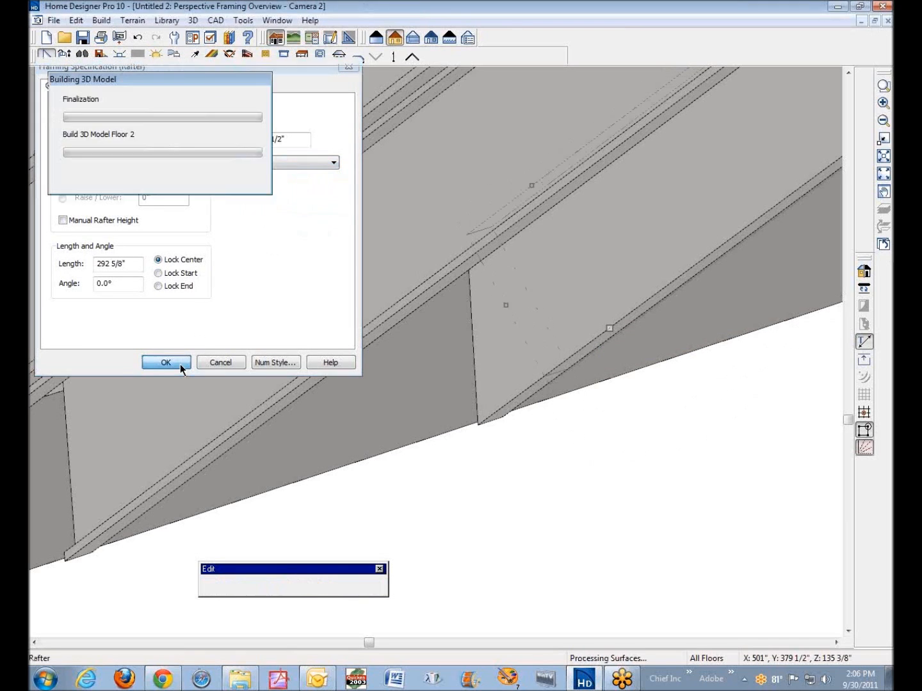
Convert the last two lumber rafters at the far roof edge to Steel-I, reducing their depth to match the other converted rafters.
scroll(734, 366, down, 1)
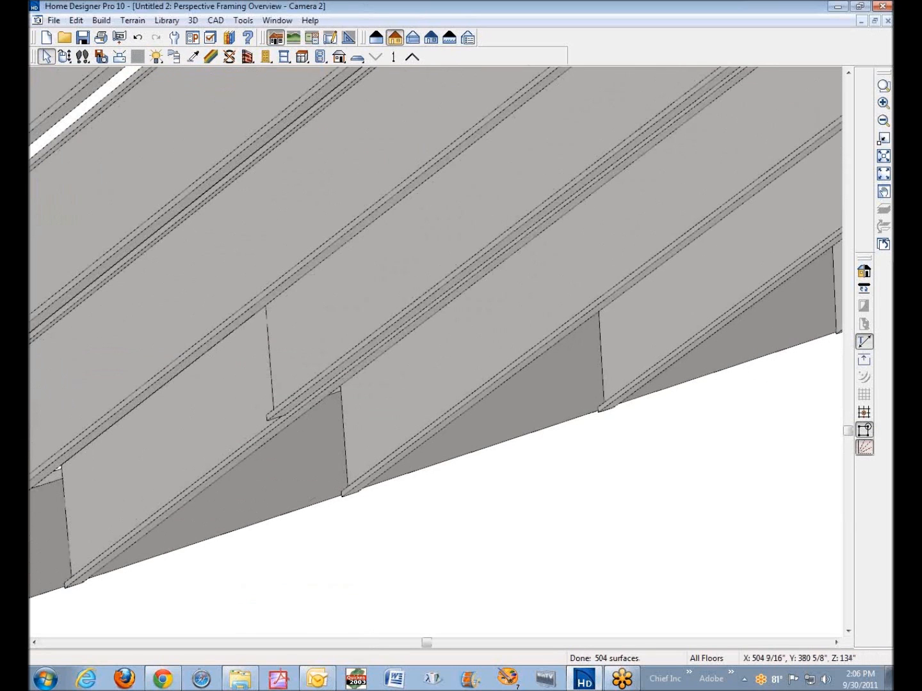
click(837, 643)
drag(836, 641, 836, 642)
click(599, 218)
shift+click(446, 240)
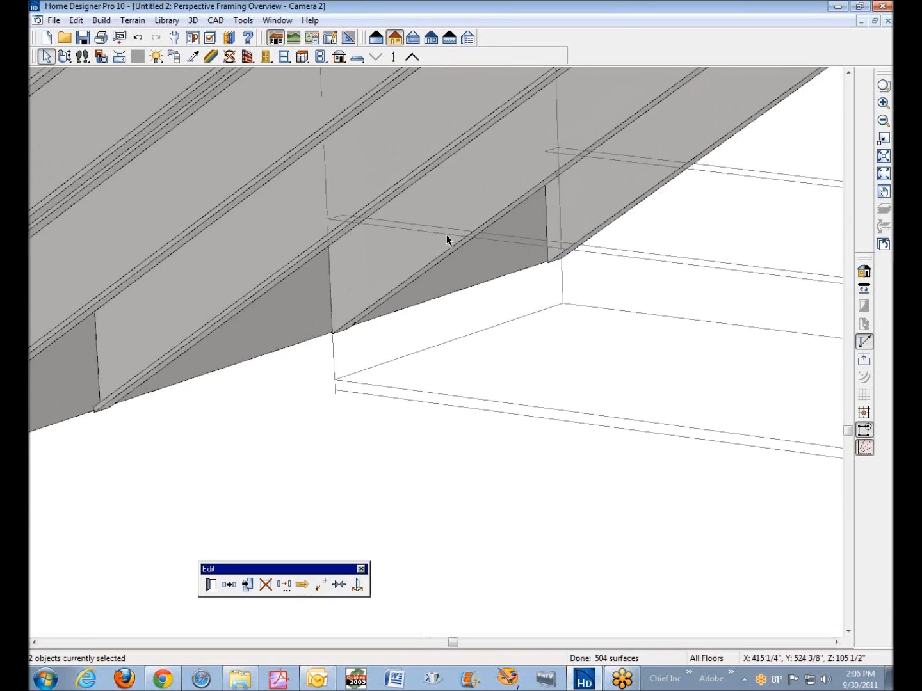
click(211, 585)
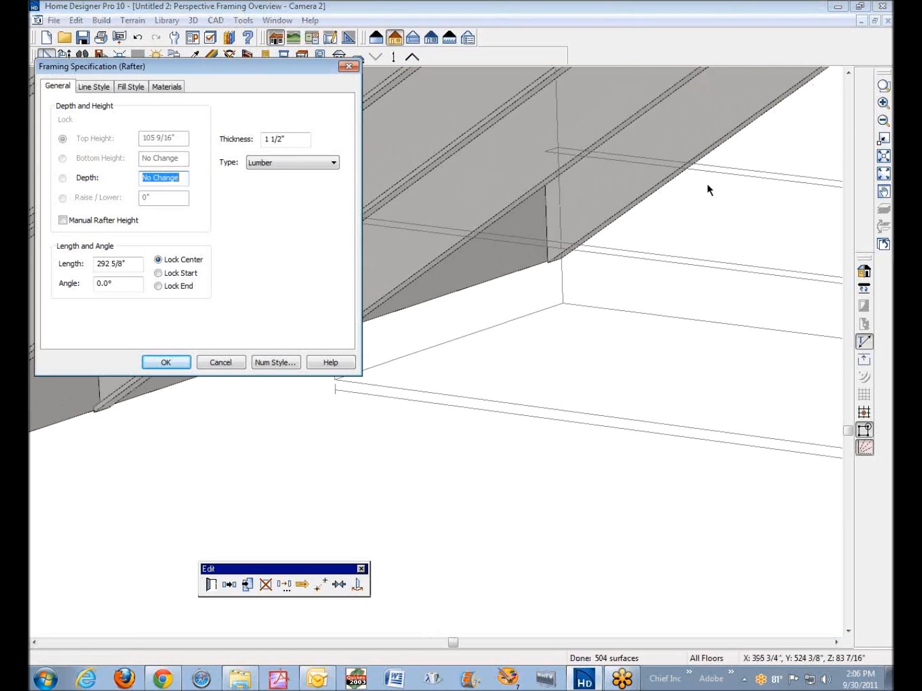
click(289, 164)
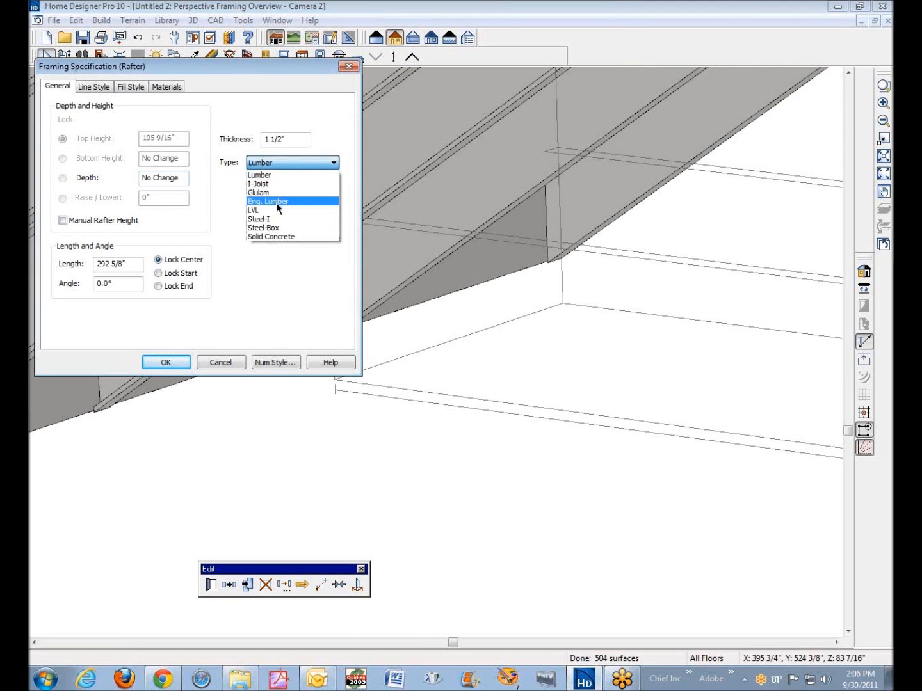
click(273, 219)
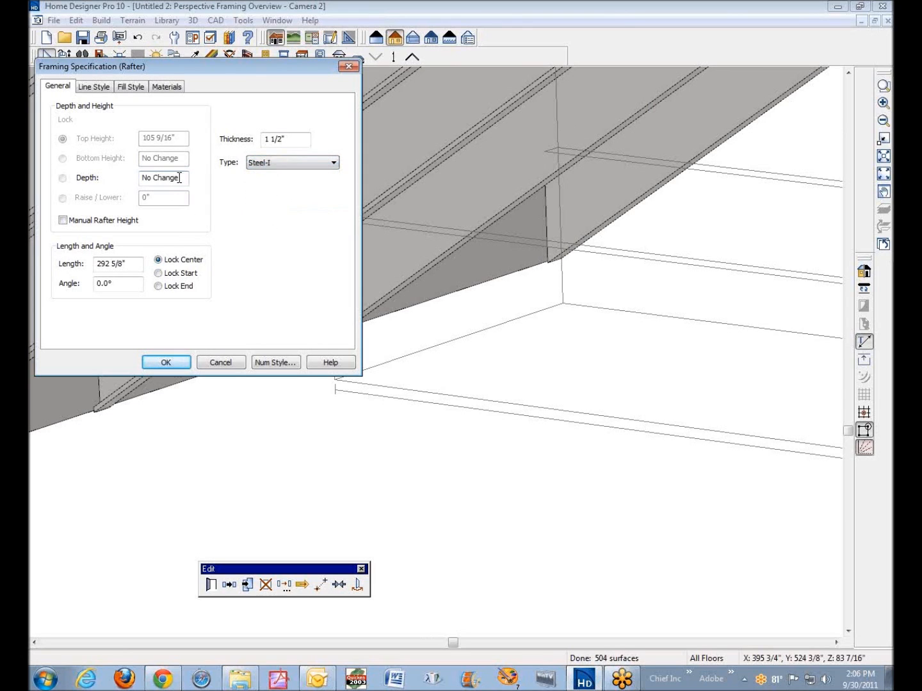
drag(180, 178, 69, 197)
text(5.)
click(171, 365)
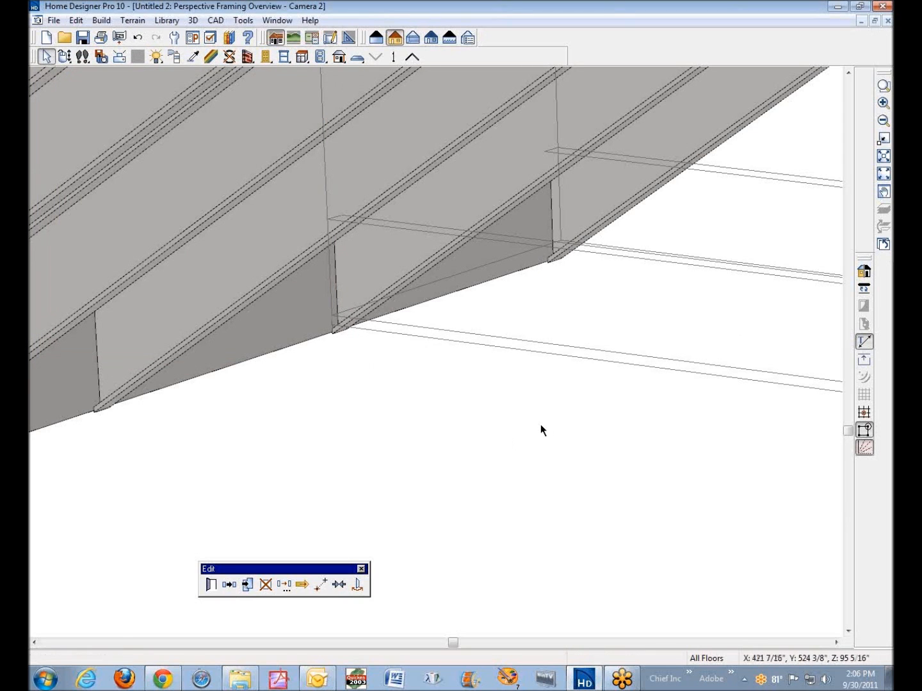
Delete the extra manually drawn rafter from between the evenly spaced Steel-I rafters.
scroll(538, 422, down, 6)
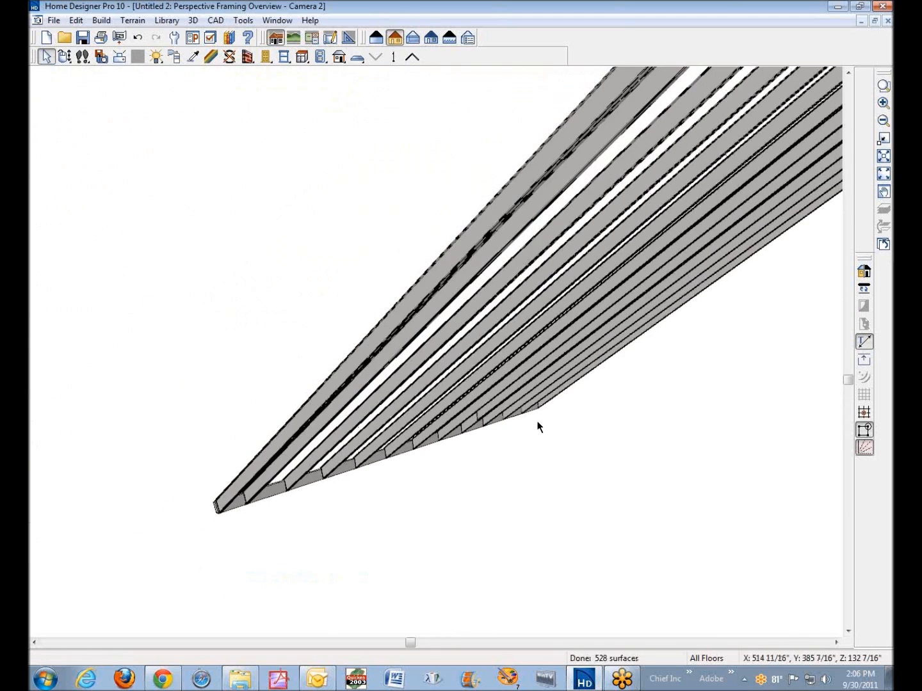
scroll(538, 423, up, 3)
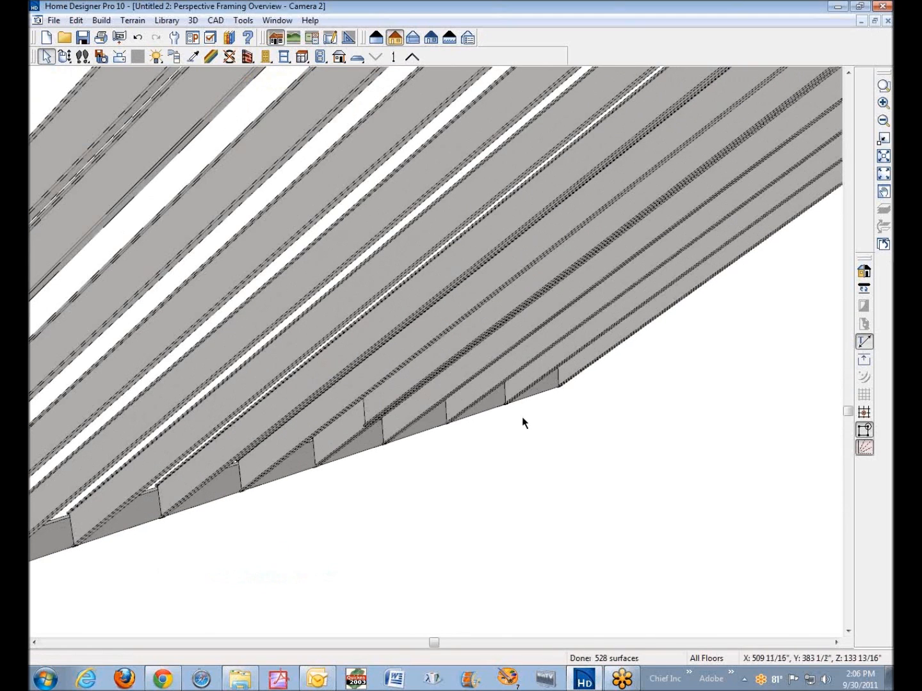
click(394, 400)
key(Escape)
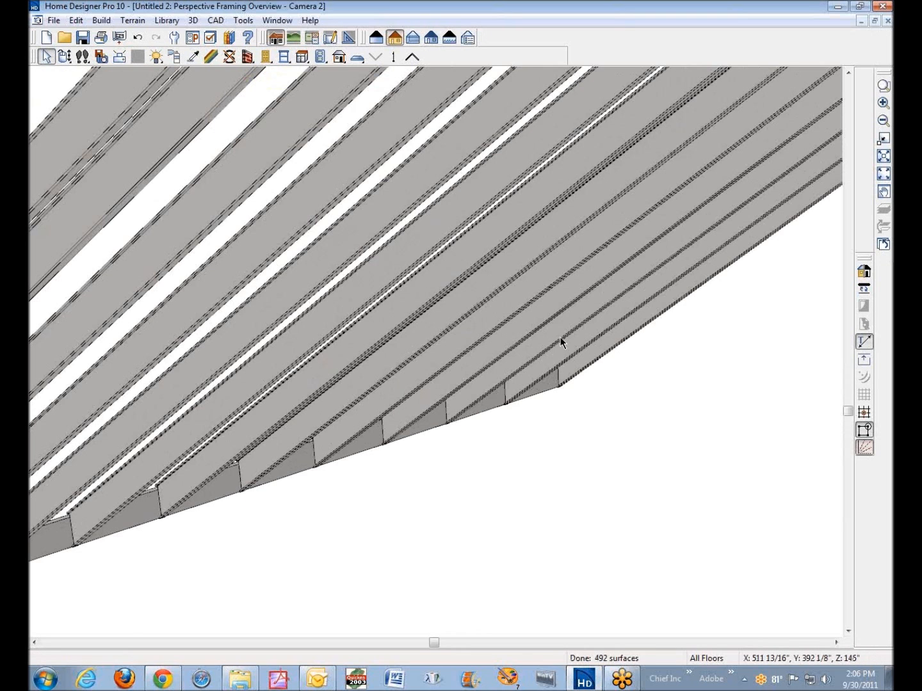
scroll(560, 336, down, 5)
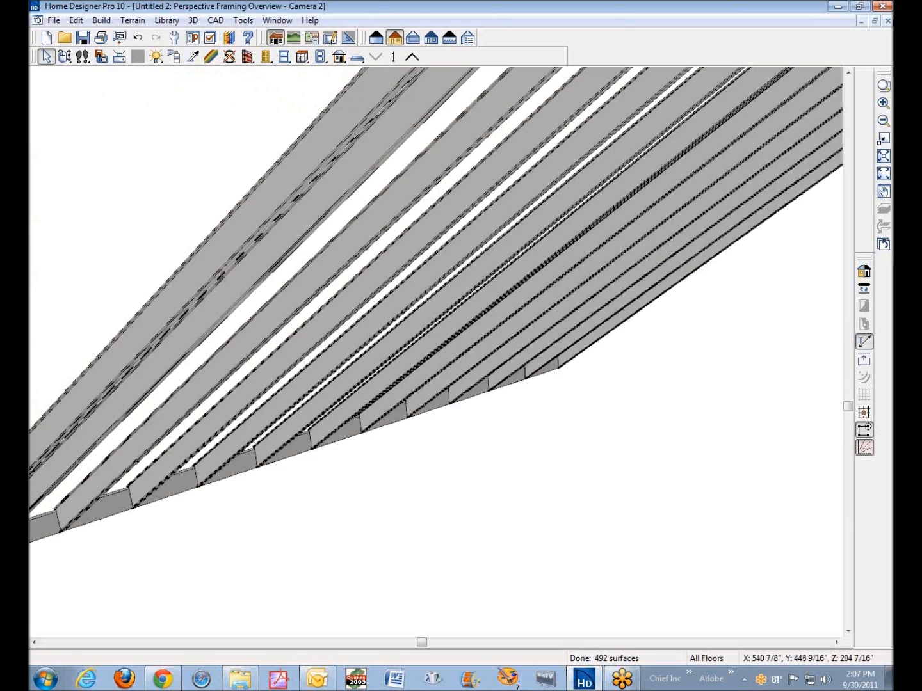
Close the framing overview and create a Full Camera view from the floor plan, aimed at the underside of the roof plane.
click(887, 21)
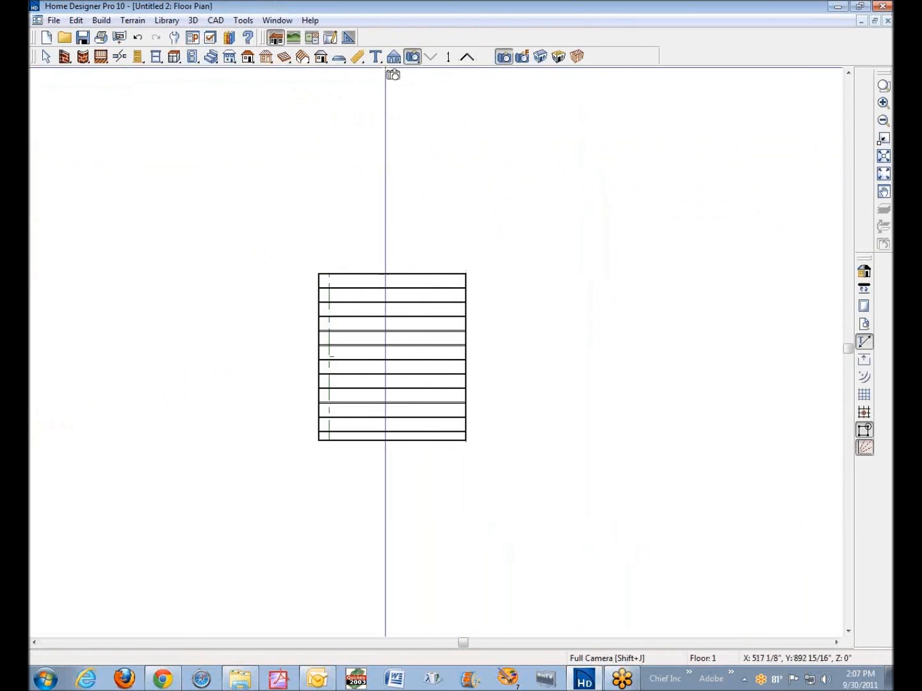
drag(477, 186, 381, 393)
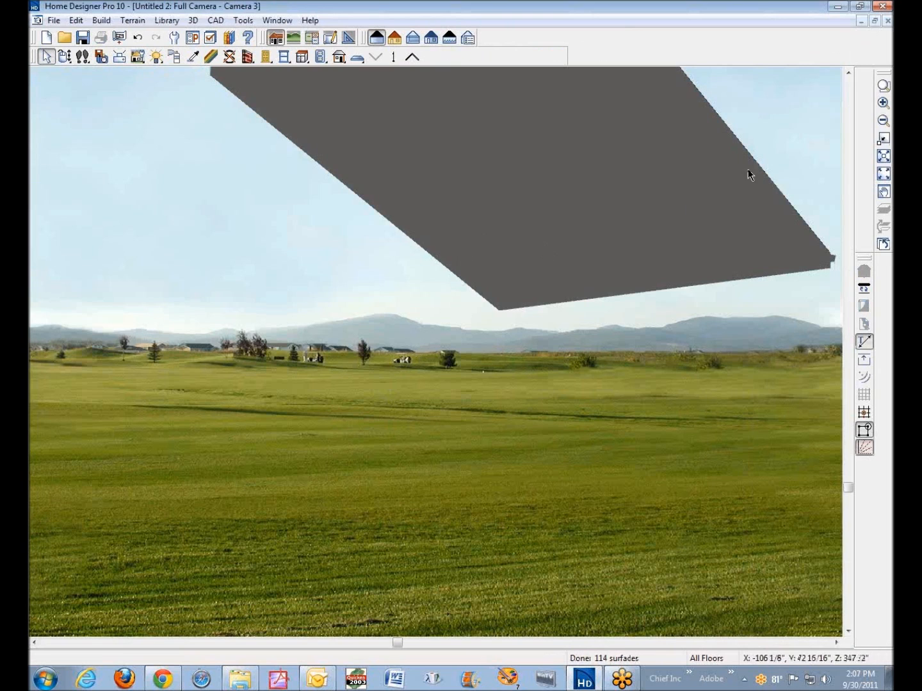
click(848, 73)
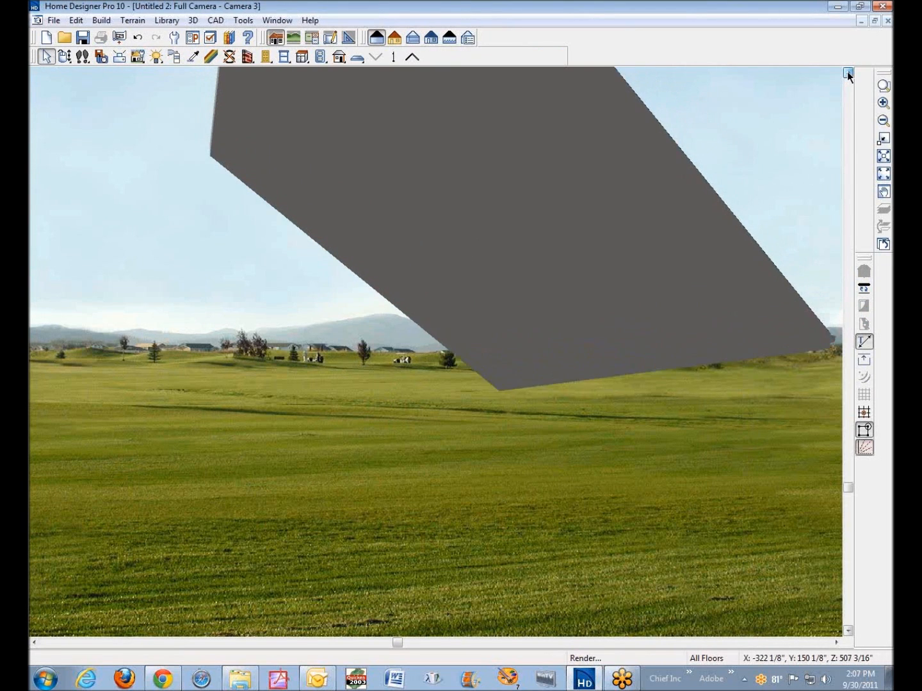
click(849, 74)
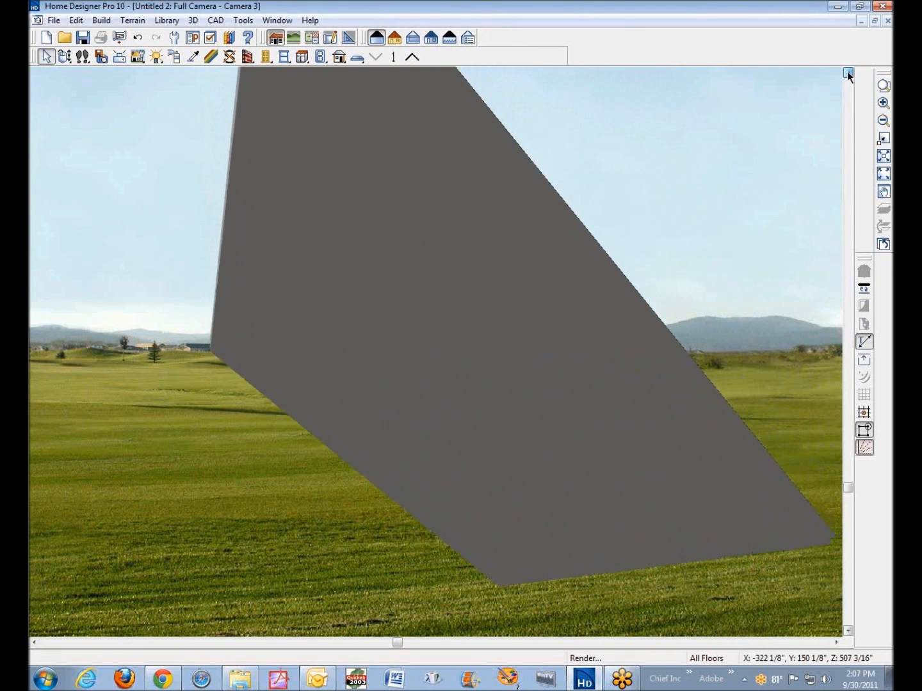
click(848, 73)
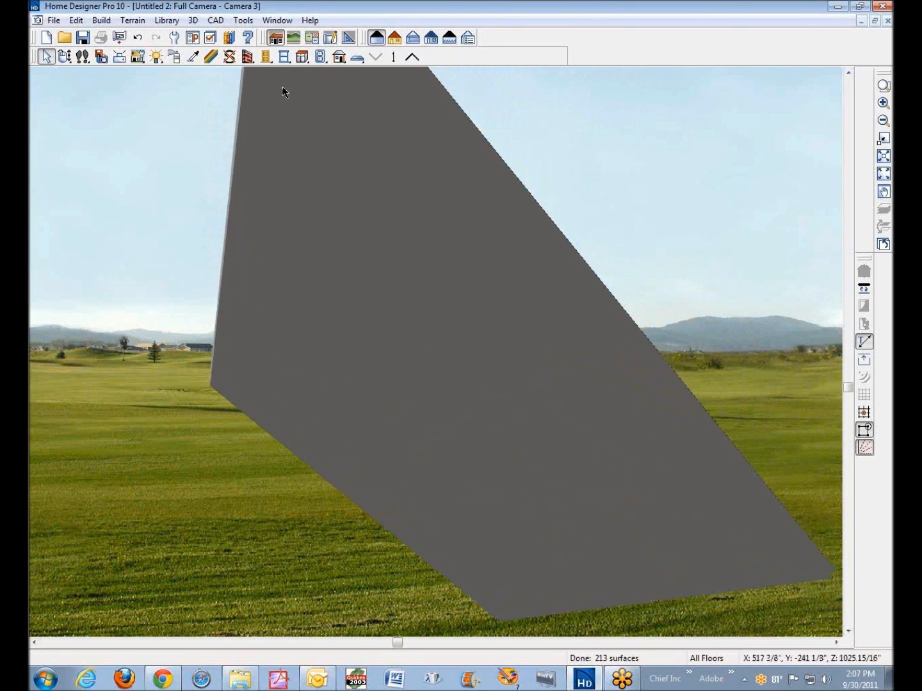
Temporarily delete the two flat underside surfaces and the shingle surface of the roof plane in the camera view.
click(231, 60)
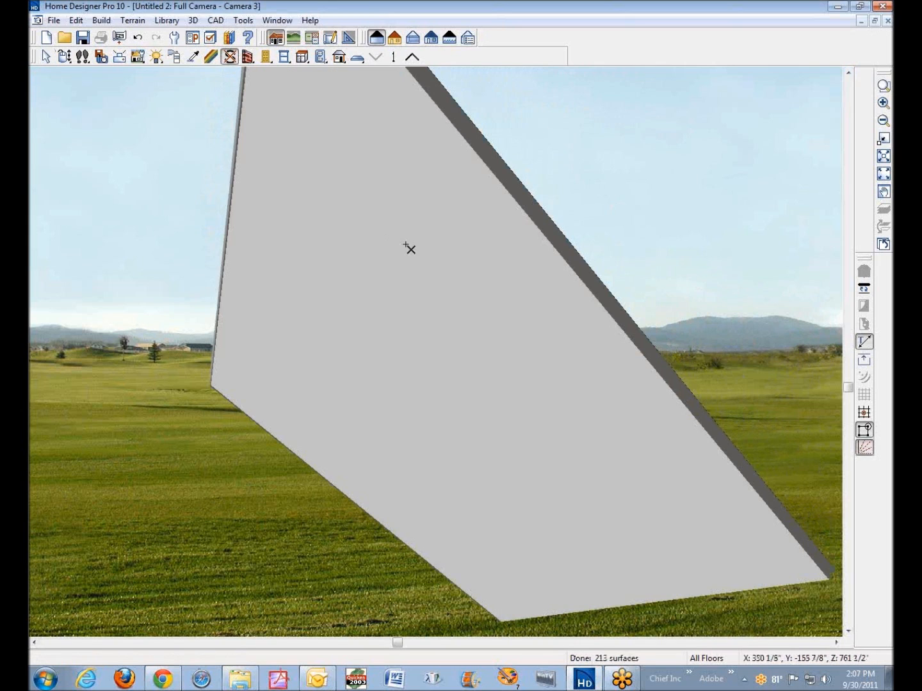
click(410, 249)
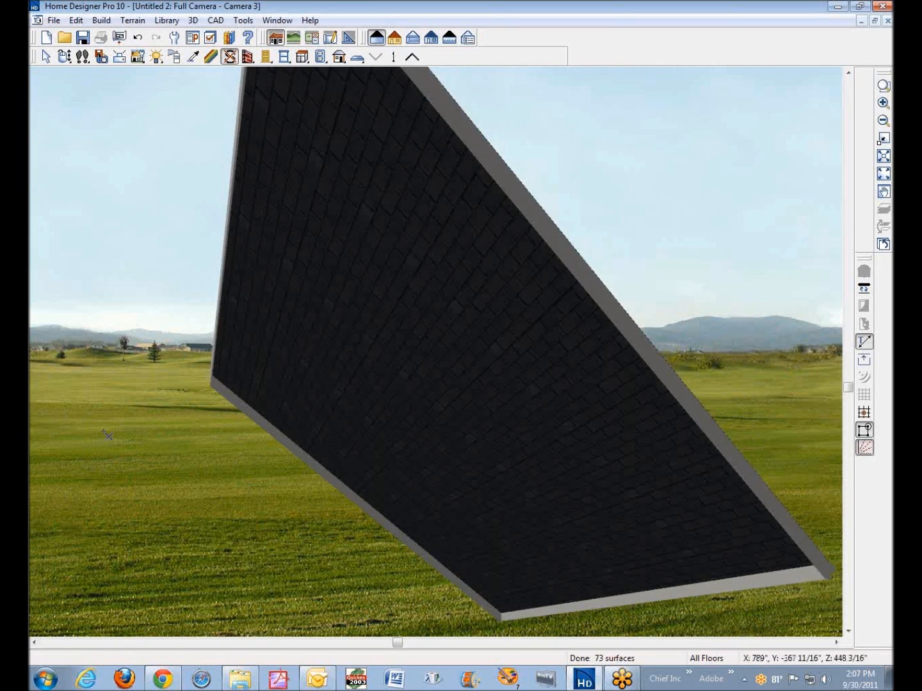
click(424, 372)
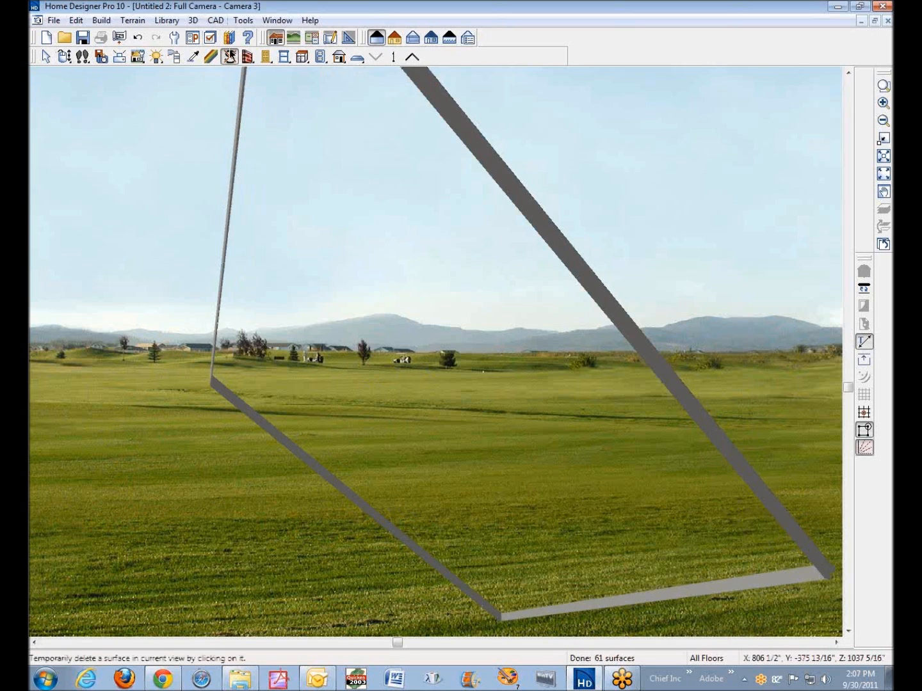
Turn on display of the Framing, Roof layer in the camera view and temporarily delete the roof plane's underside surface to expose the rafters.
click(234, 39)
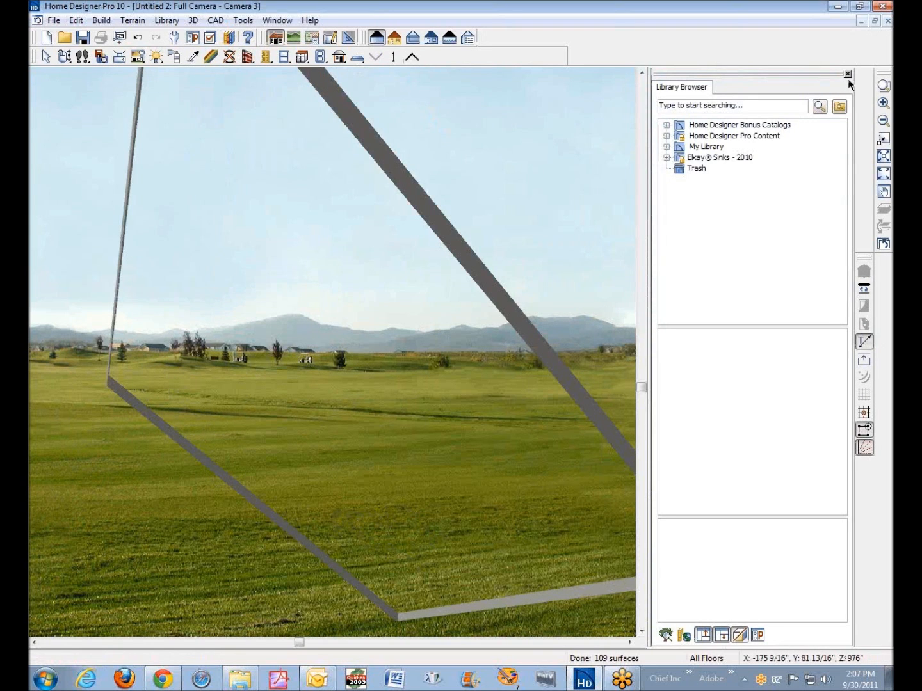
click(847, 74)
click(210, 37)
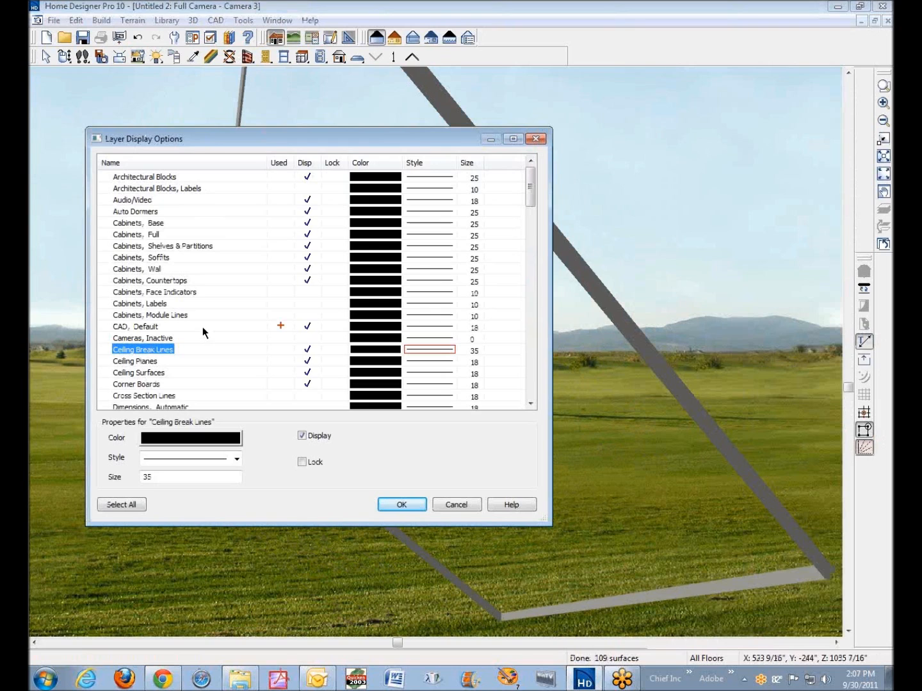
click(192, 326)
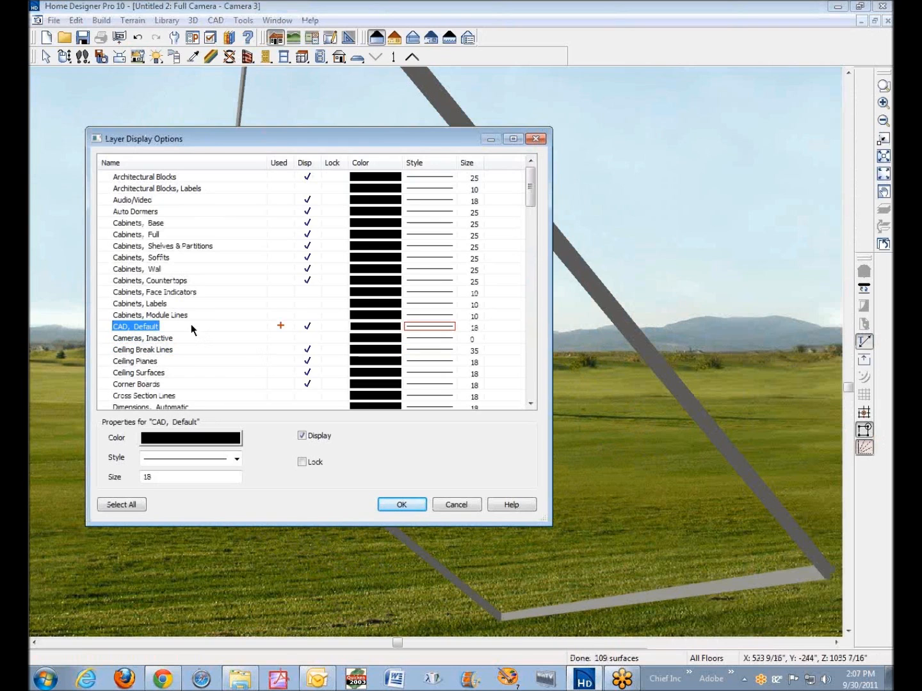
scroll(192, 325, down, 3)
scroll(189, 326, down, 6)
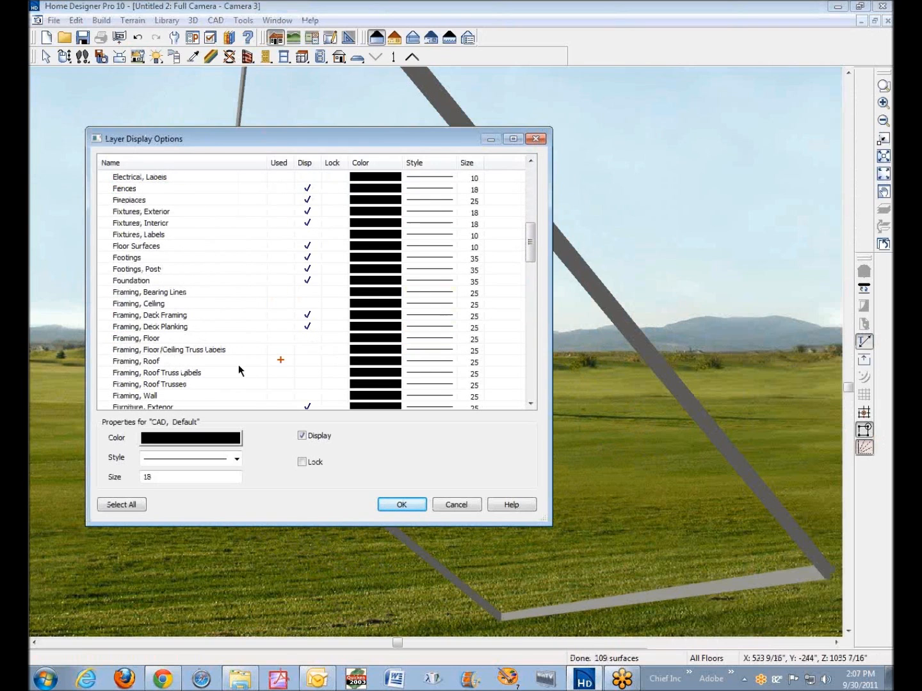
click(306, 363)
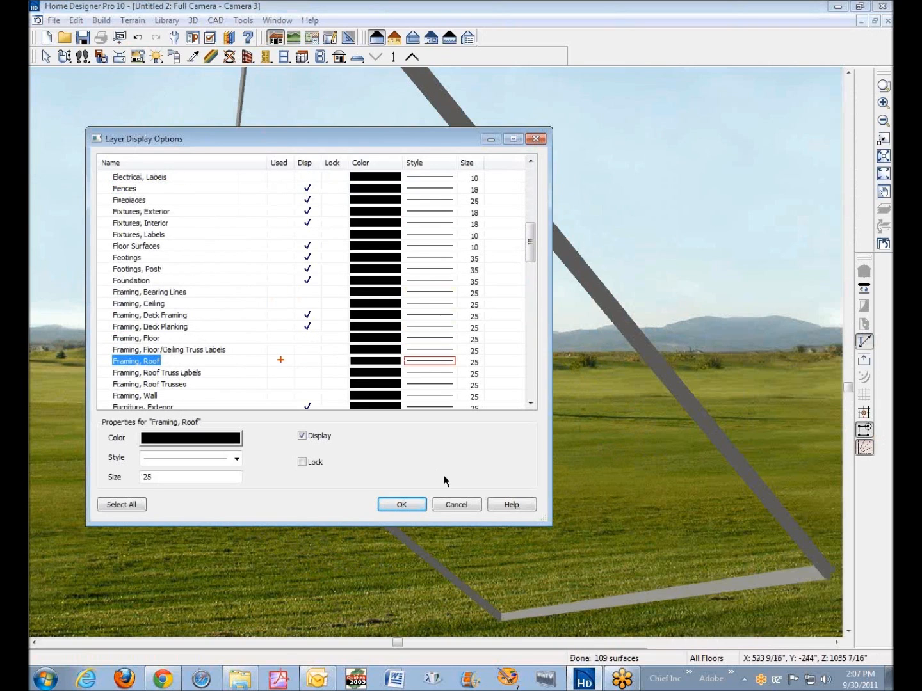
click(413, 505)
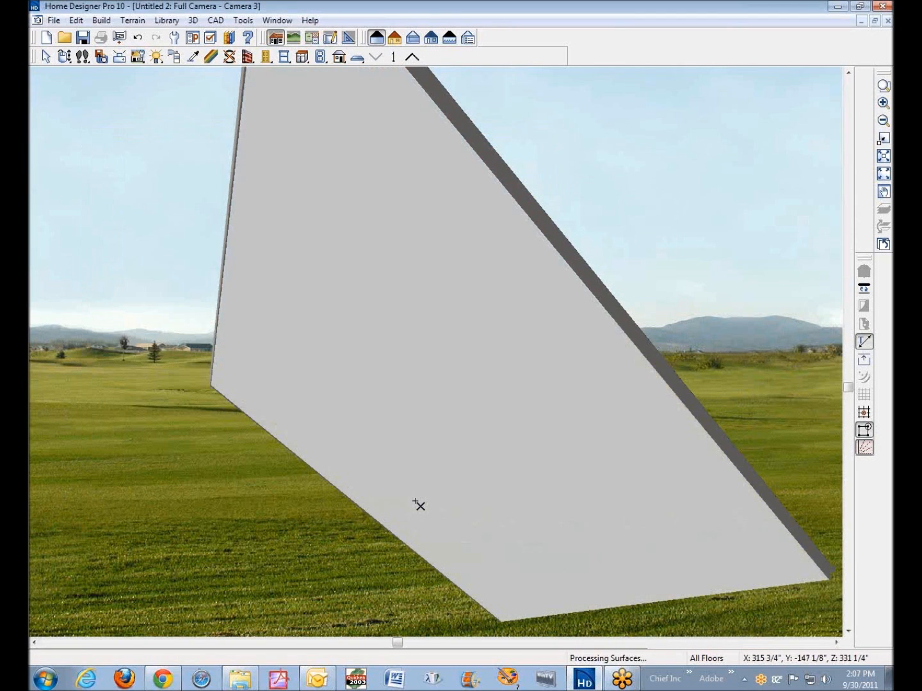
click(454, 458)
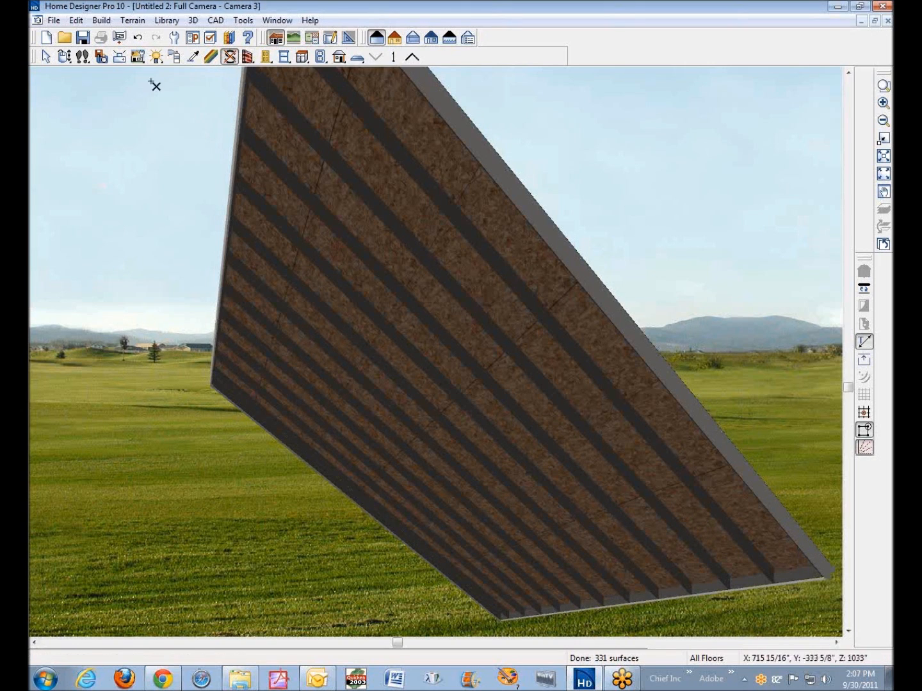
Inspect the framing specification of the fascia rafter across the exposed rafter ends and close the camera view to return to the floor plan.
click(46, 57)
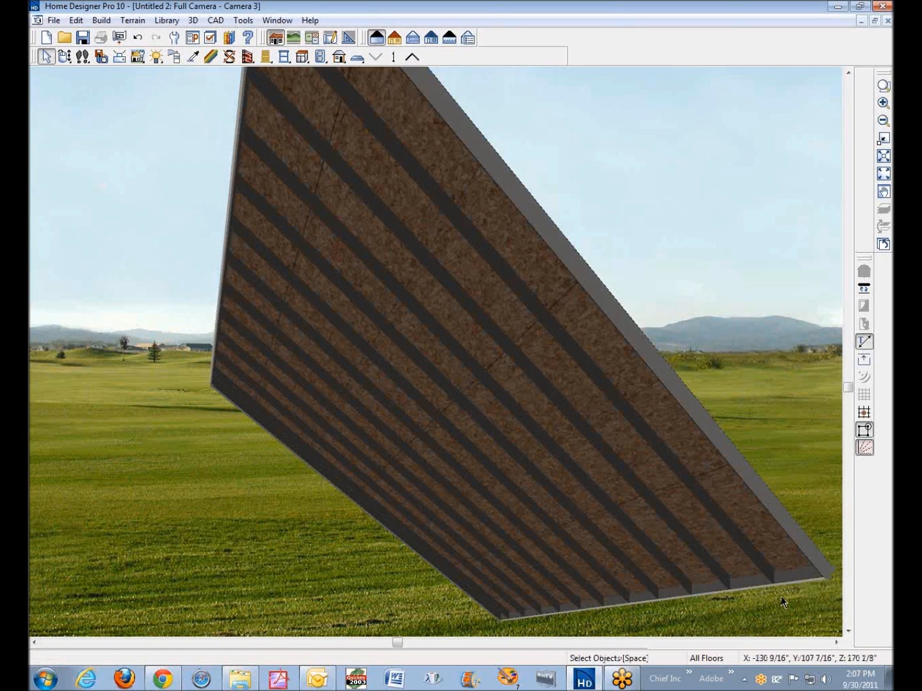
click(789, 576)
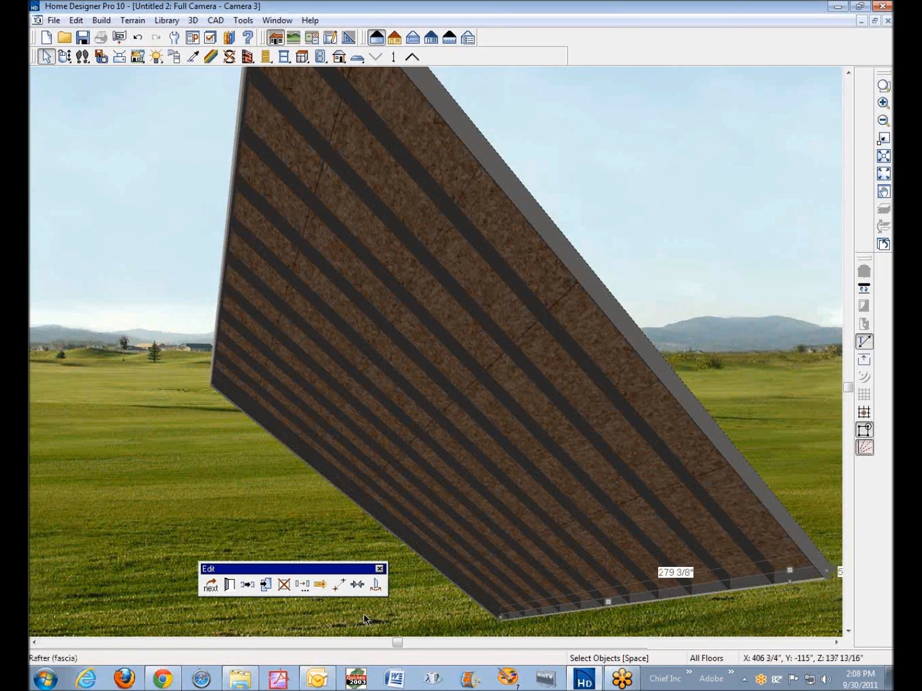
click(231, 584)
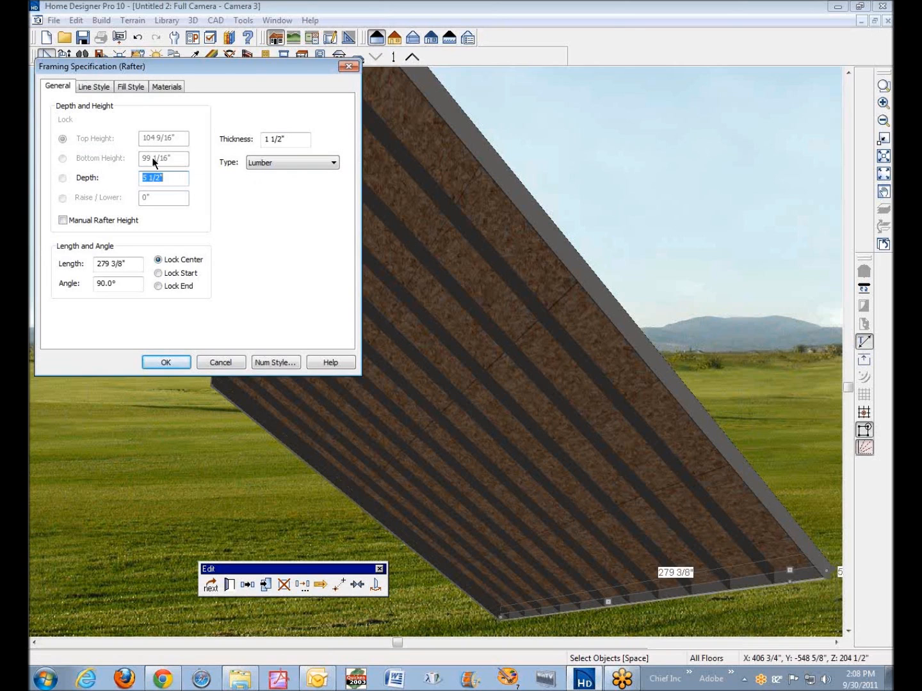
click(171, 365)
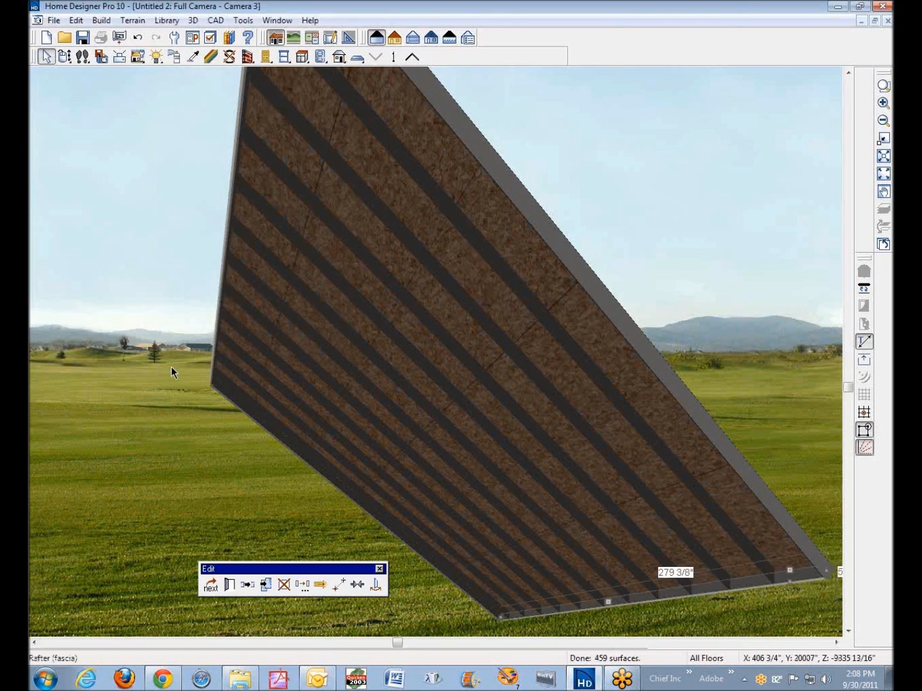
click(728, 168)
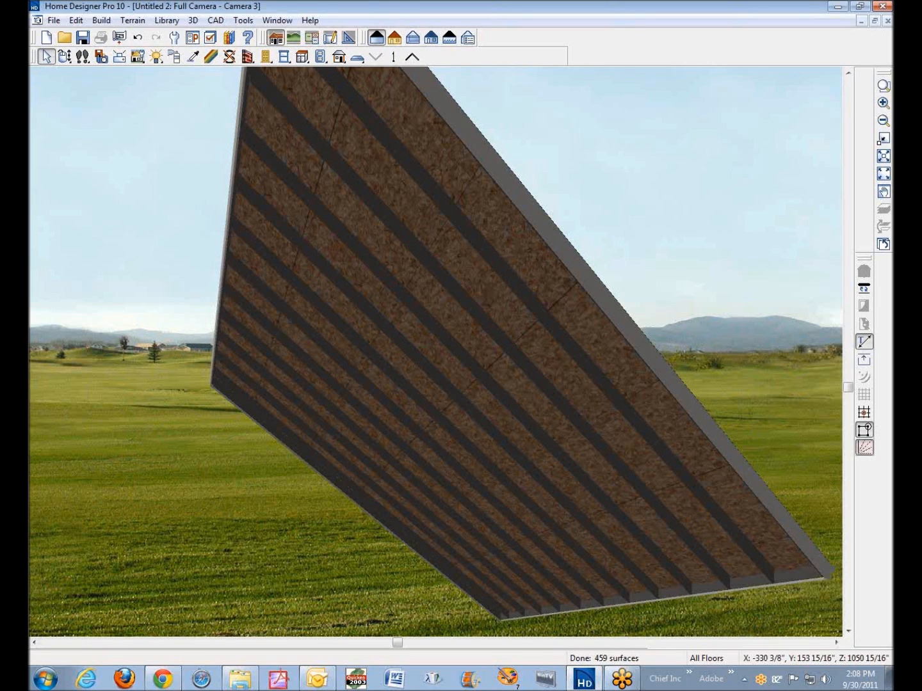
click(885, 21)
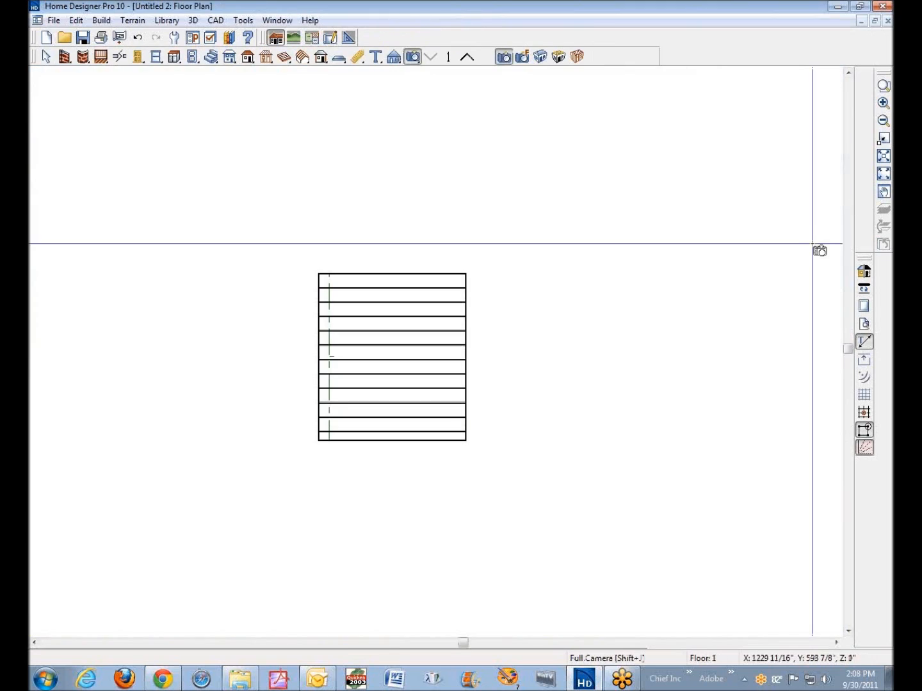